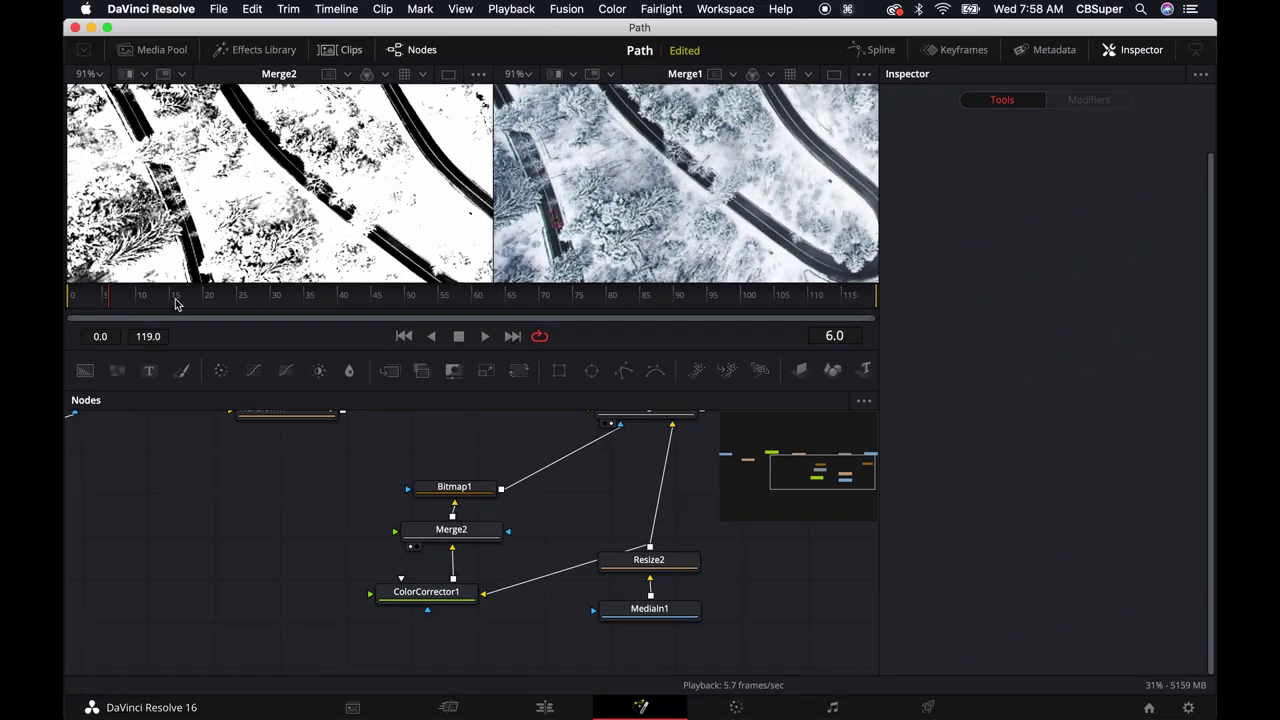
Zoom in on the red car in the Merge1 view to examine how the road mask affects it.
{"action": "left_click_drag", "start_coordinate": [242, 228], "coordinate": [268, 169]}
{"action": "scroll", "coordinate": [272, 168], "scroll_direction": "down", "scroll_amount": 3}
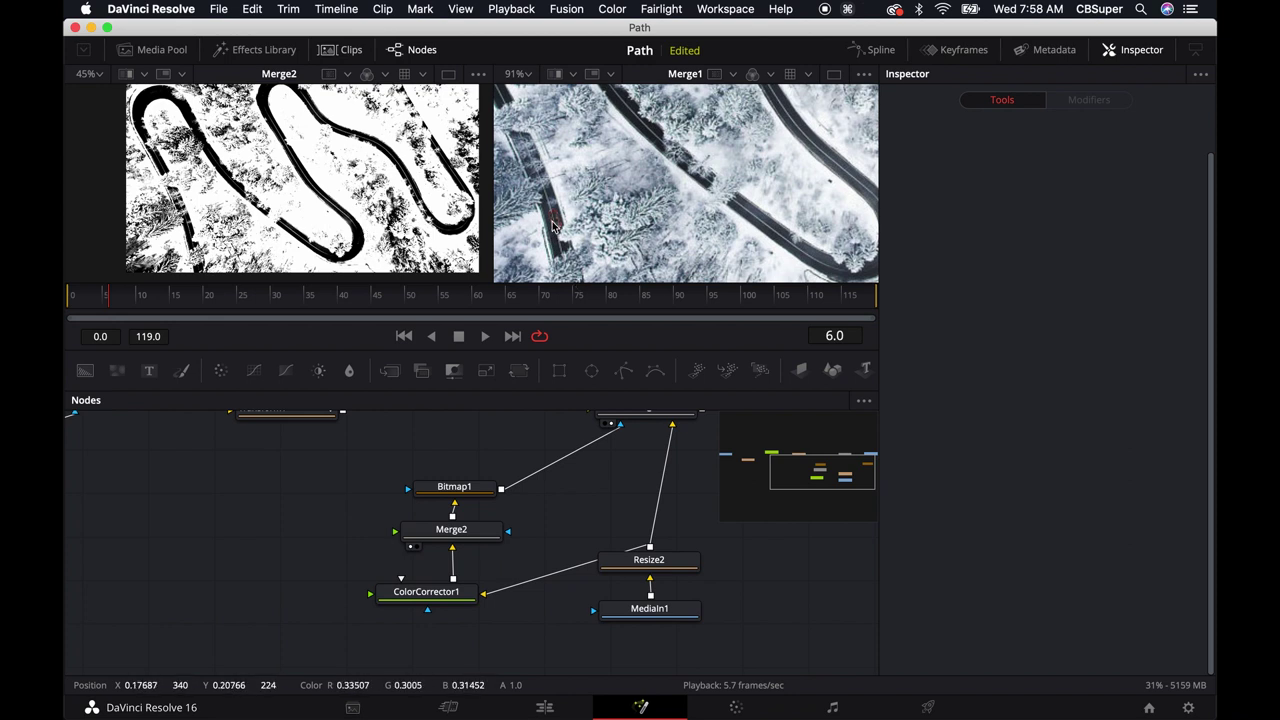
{"action": "scroll", "coordinate": [563, 225], "scroll_direction": "up", "scroll_amount": 5}
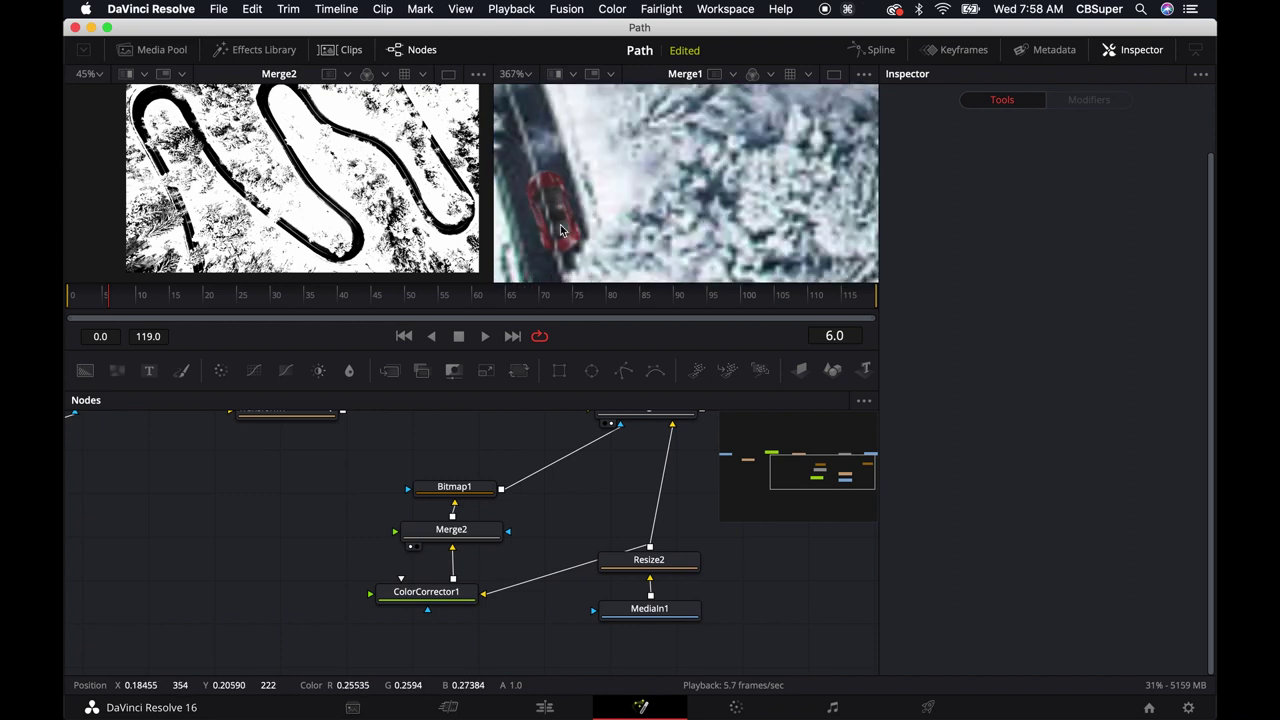
{"action": "scroll", "coordinate": [554, 224], "scroll_direction": "up", "scroll_amount": 2}
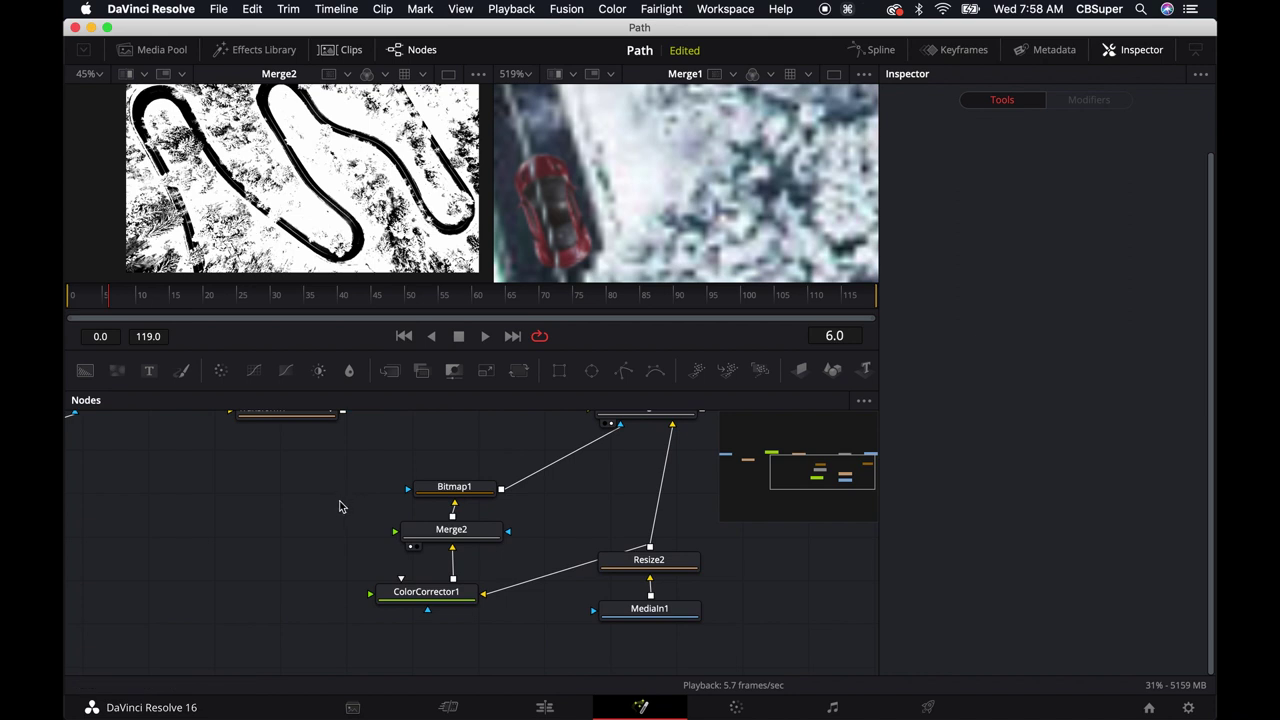
Move the Resize2 and MediaIn1 nodes together so that Resize2 lines up level with ColorCorrector1.
{"action": "mouse_move", "coordinate": [341, 513]}
{"action": "left_mouse_down"}
{"action": "mouse_move", "coordinate": [326, 503]}
{"action": "mouse_move", "coordinate": [358, 503]}
{"action": "left_mouse_up"}
{"action": "left_click", "coordinate": [443, 586]}
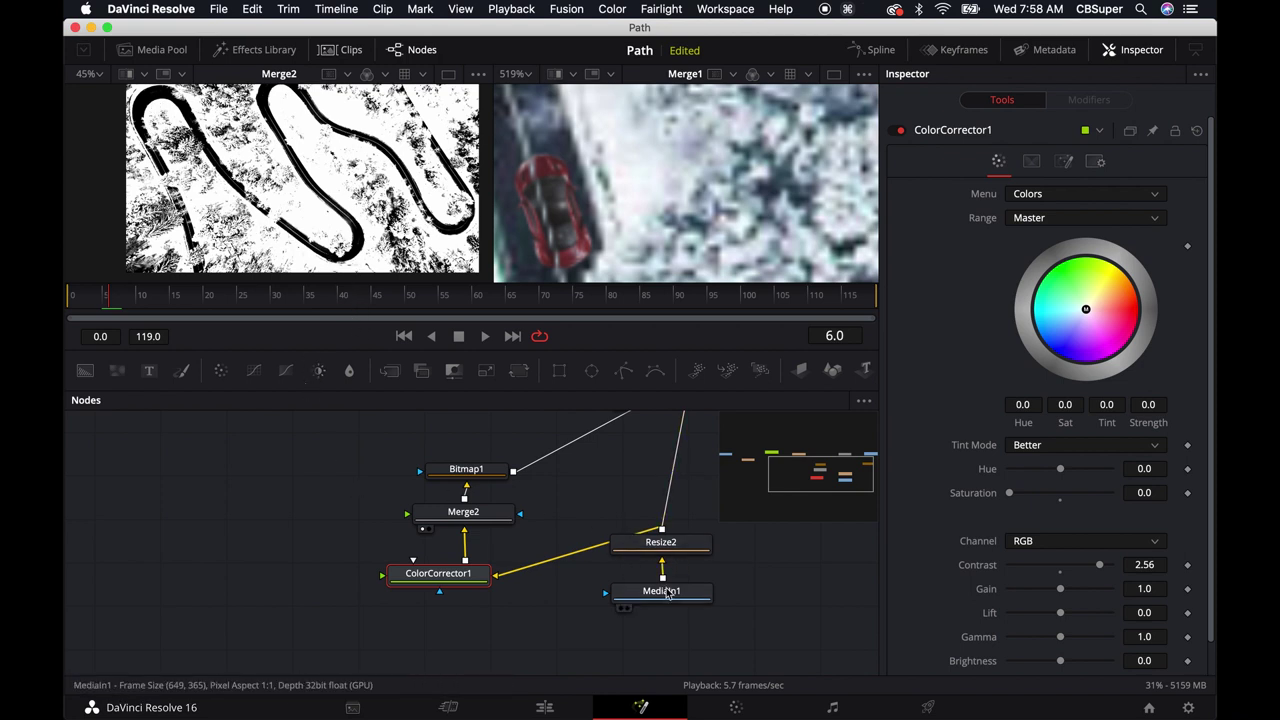
{"action": "left_click_drag", "start_coordinate": [604, 507], "coordinate": [724, 631]}
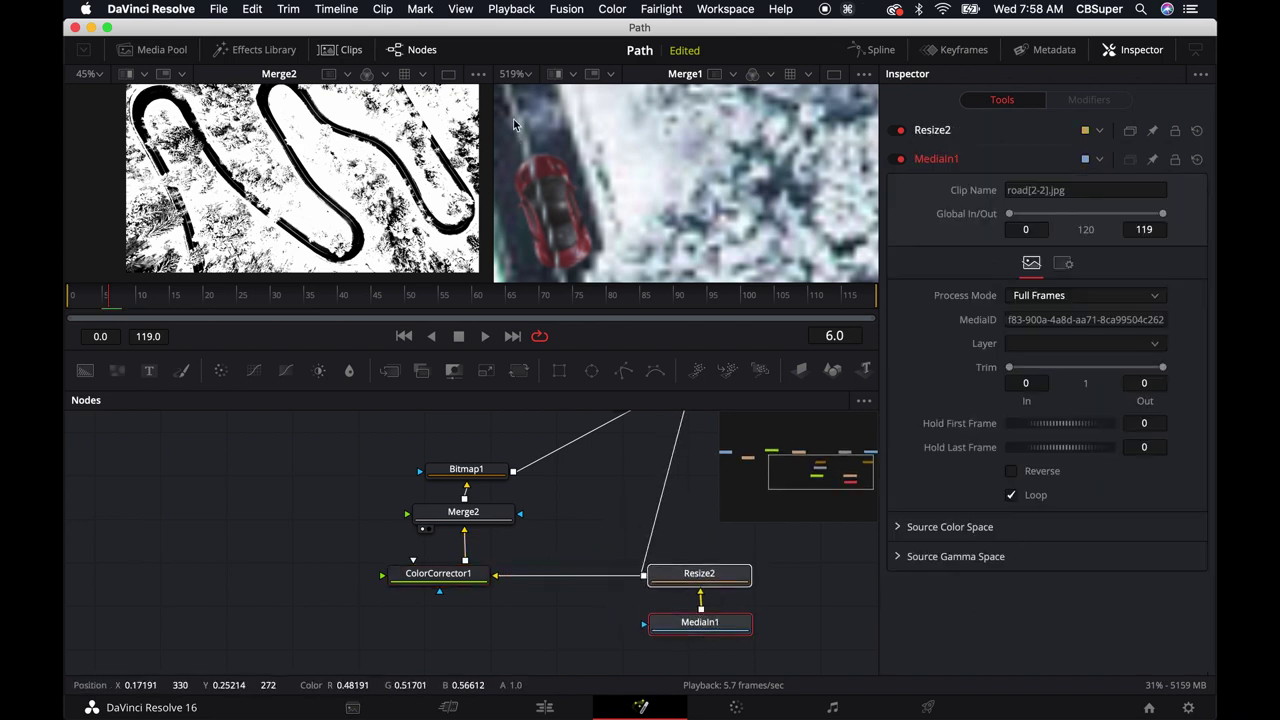
Delete the Merge2 node between ColorCorrector1 and Bitmap1.
{"action": "left_click_drag", "start_coordinate": [592, 505], "coordinate": [449, 542]}
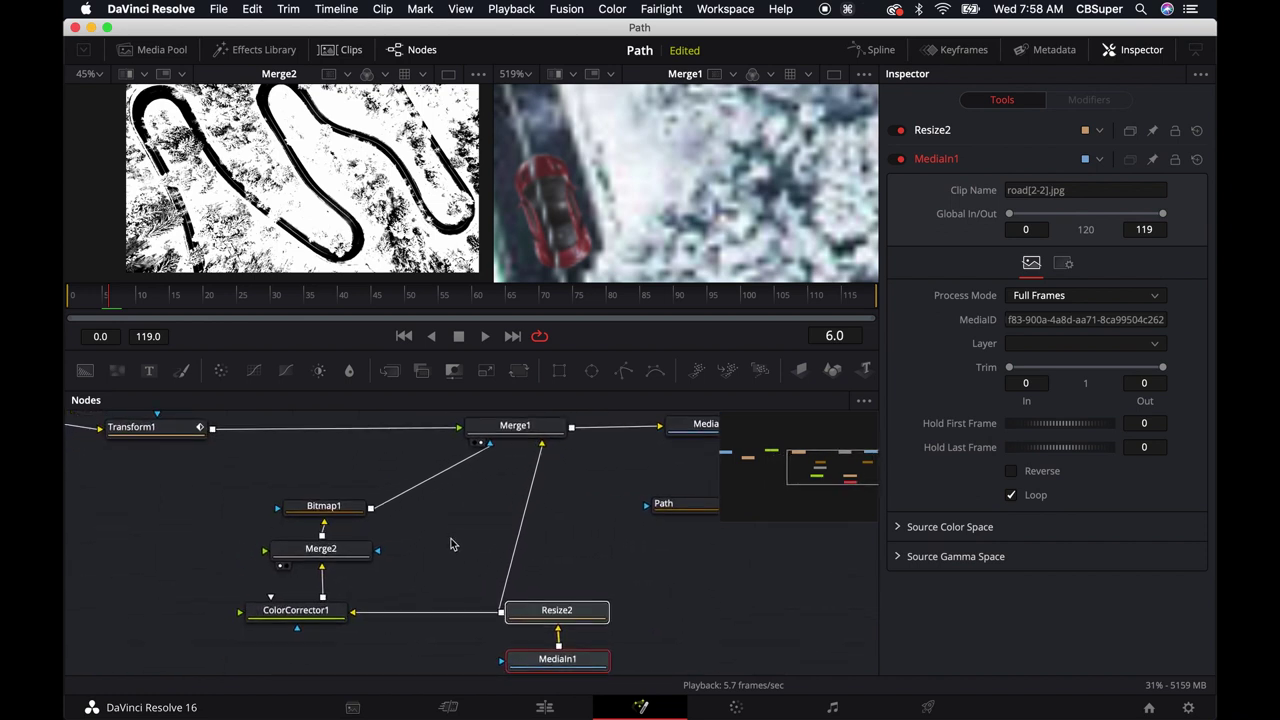
{"action": "left_click", "coordinate": [338, 555]}
{"action": "key", "text": "Delete"}
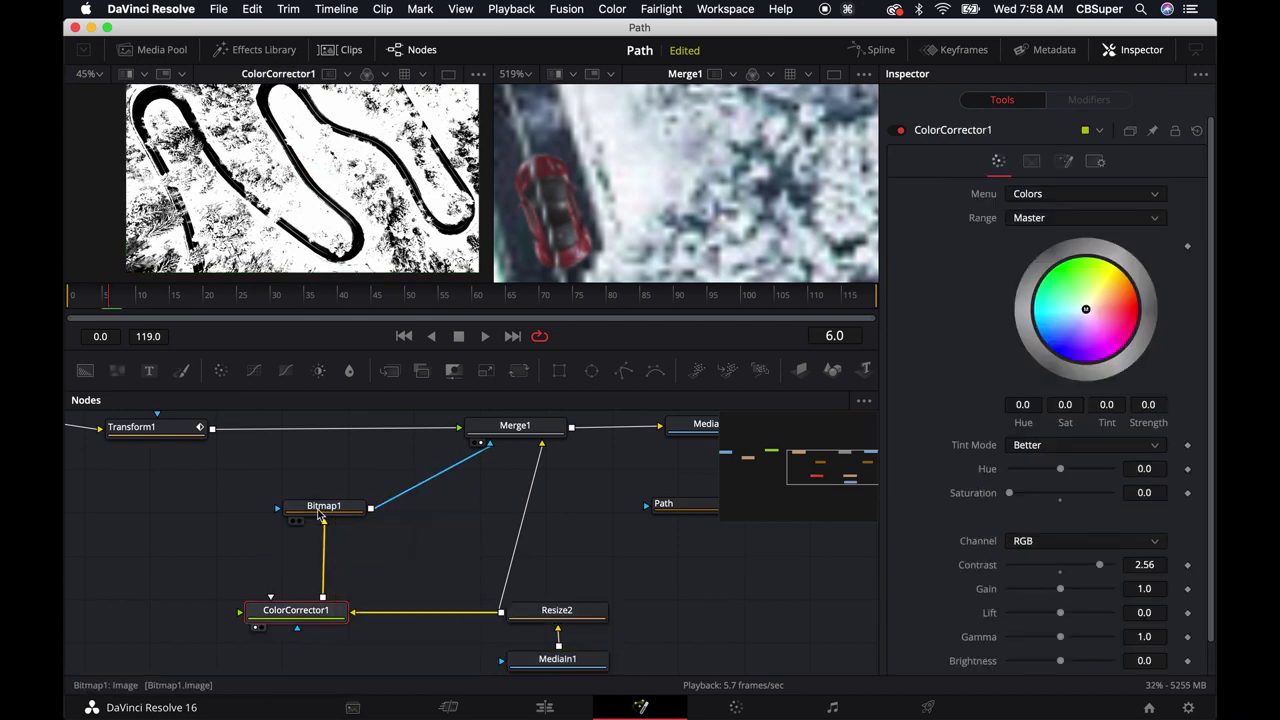
Review the Bitmap1 mask settings and the Apply Mask Inverted option of Merge1.
{"action": "left_click", "coordinate": [320, 509]}
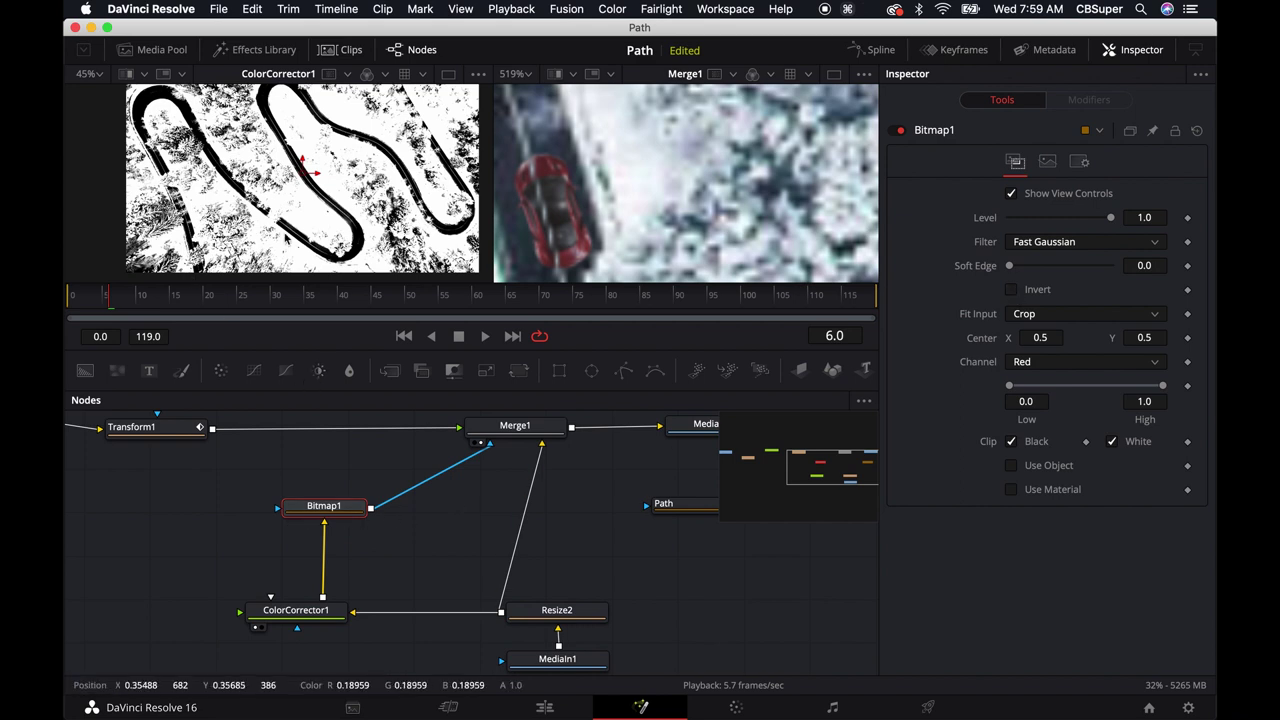
{"action": "left_click", "coordinate": [533, 434]}
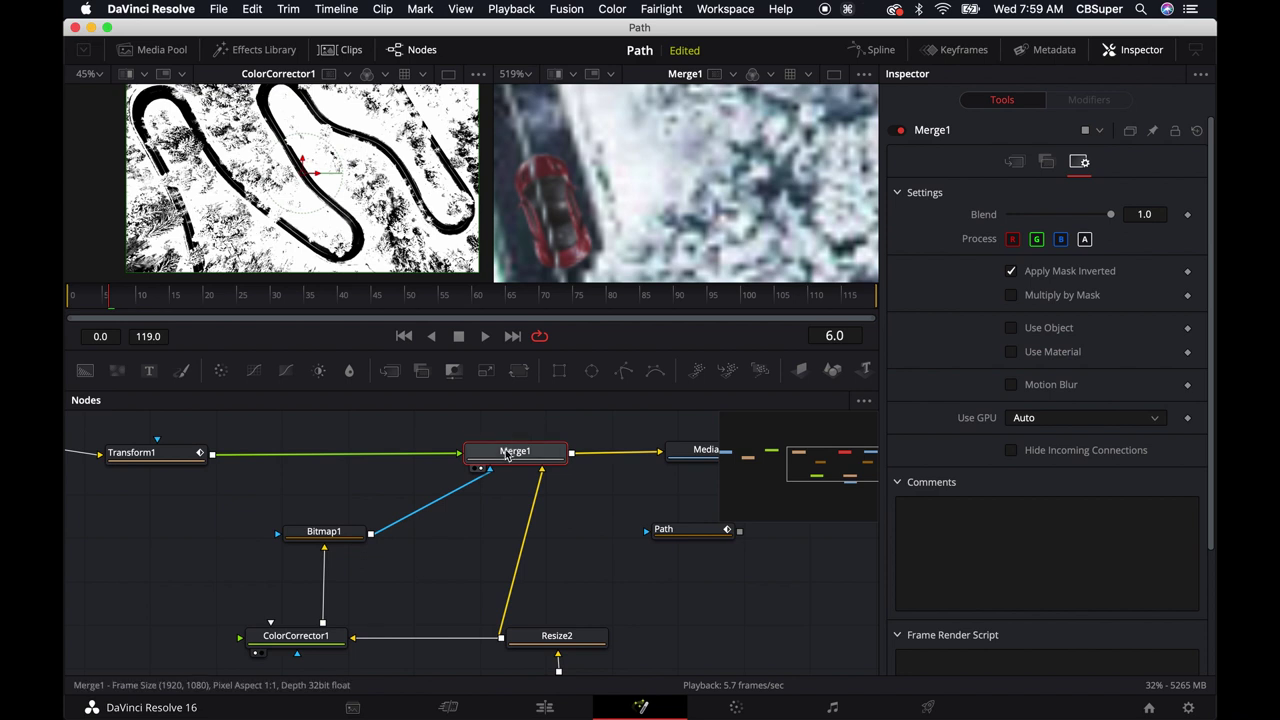
{"action": "left_click", "coordinate": [1013, 273]}
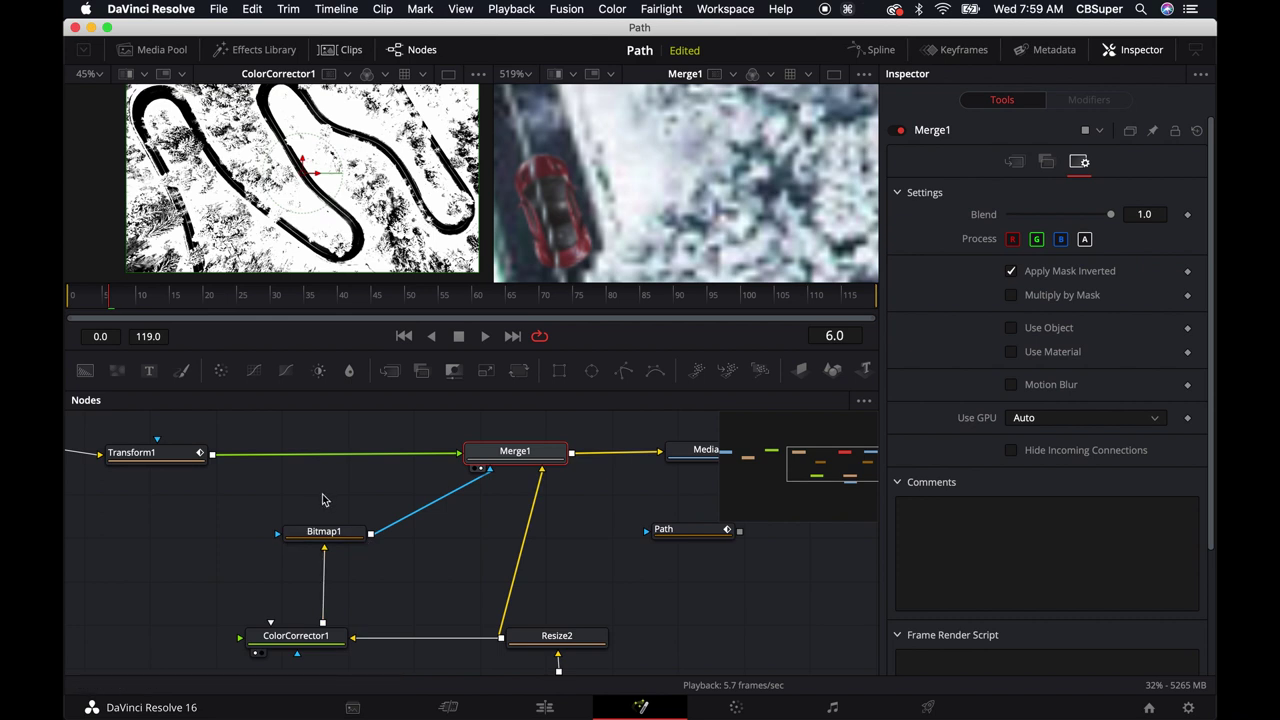
{"action": "left_click_drag", "start_coordinate": [322, 500], "coordinate": [424, 482]}
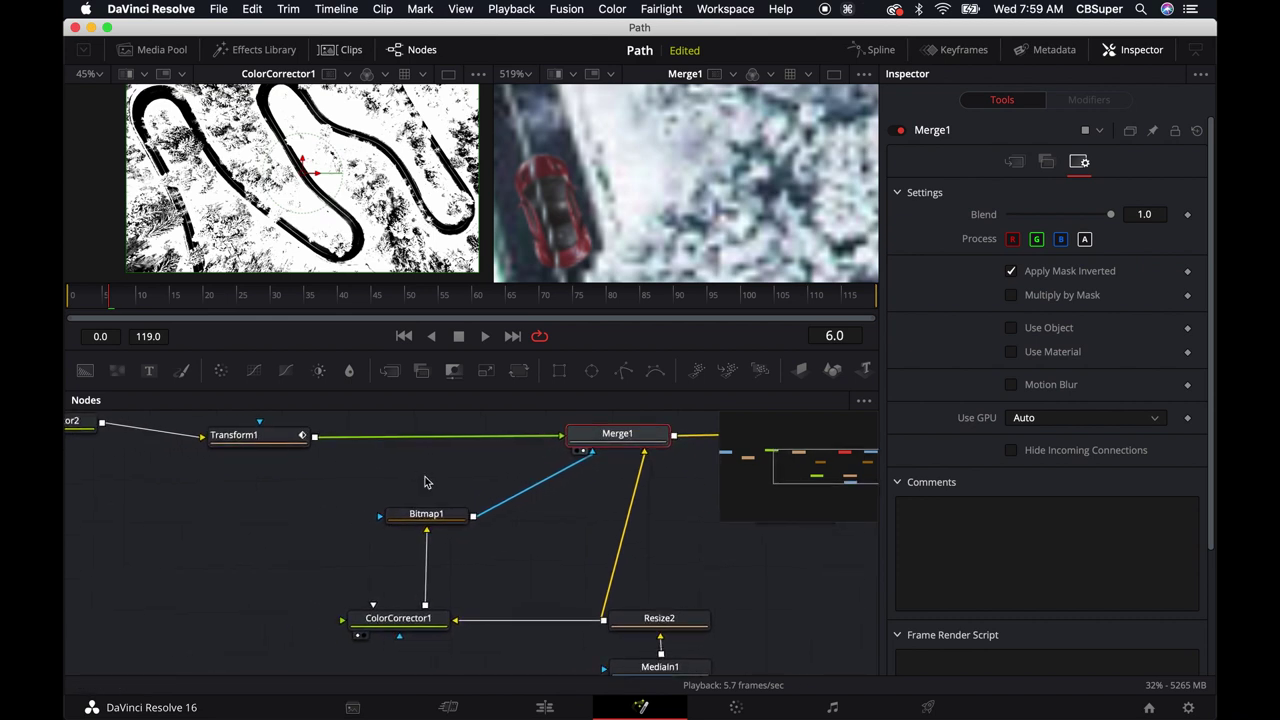
{"action": "left_click", "coordinate": [293, 576]}
{"action": "left_click_drag", "start_coordinate": [310, 551], "coordinate": [366, 543]}
{"action": "left_click", "coordinate": [488, 514]}
{"action": "left_click", "coordinate": [490, 514]}
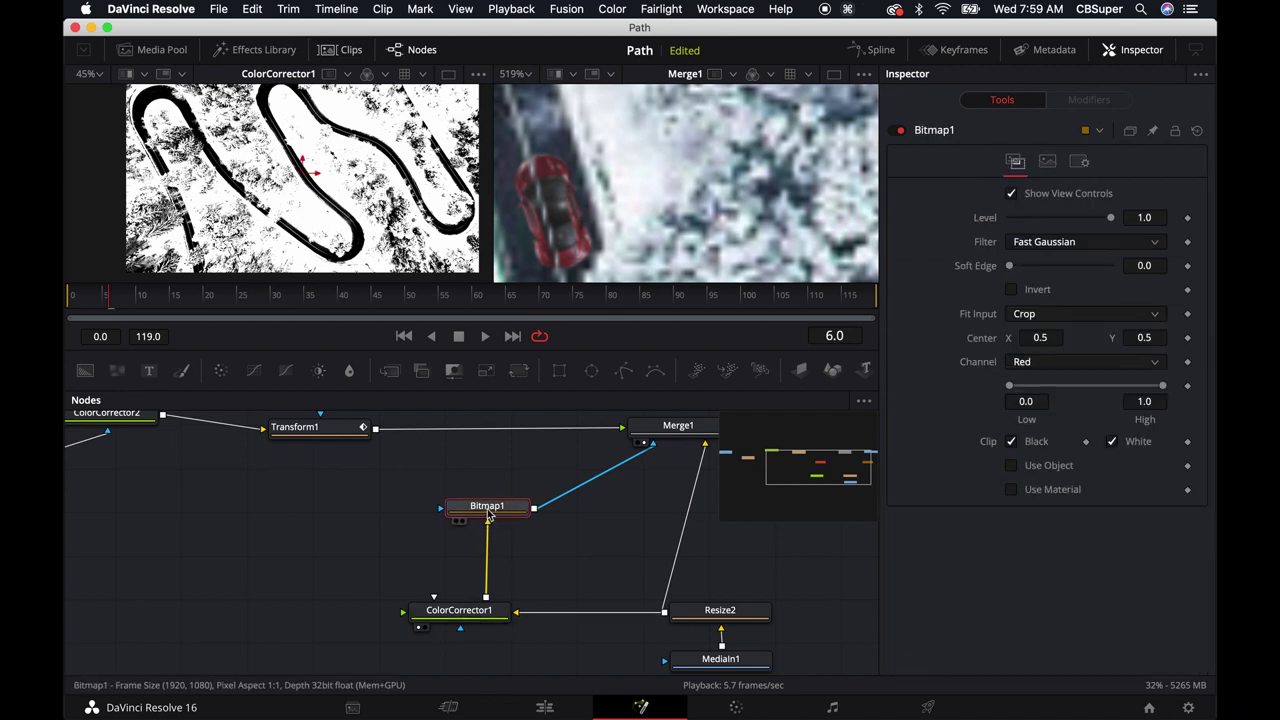
Add a separate Background node with alpha 0 in free space and show it in the first viewer.
{"action": "left_click", "coordinate": [311, 533]}
{"action": "left_click", "coordinate": [85, 370]}
{"action": "left_click_drag", "start_coordinate": [320, 538], "coordinate": [203, 571]}
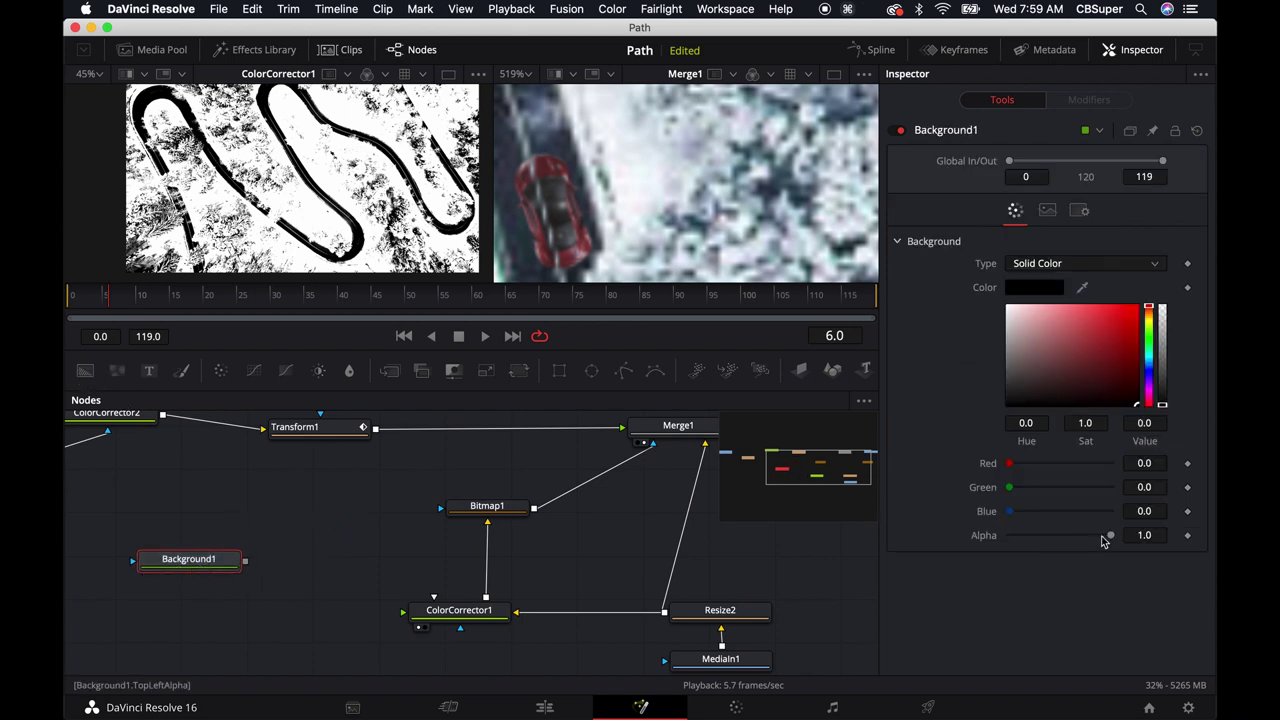
{"action": "left_click_drag", "start_coordinate": [1110, 535], "coordinate": [971, 543]}
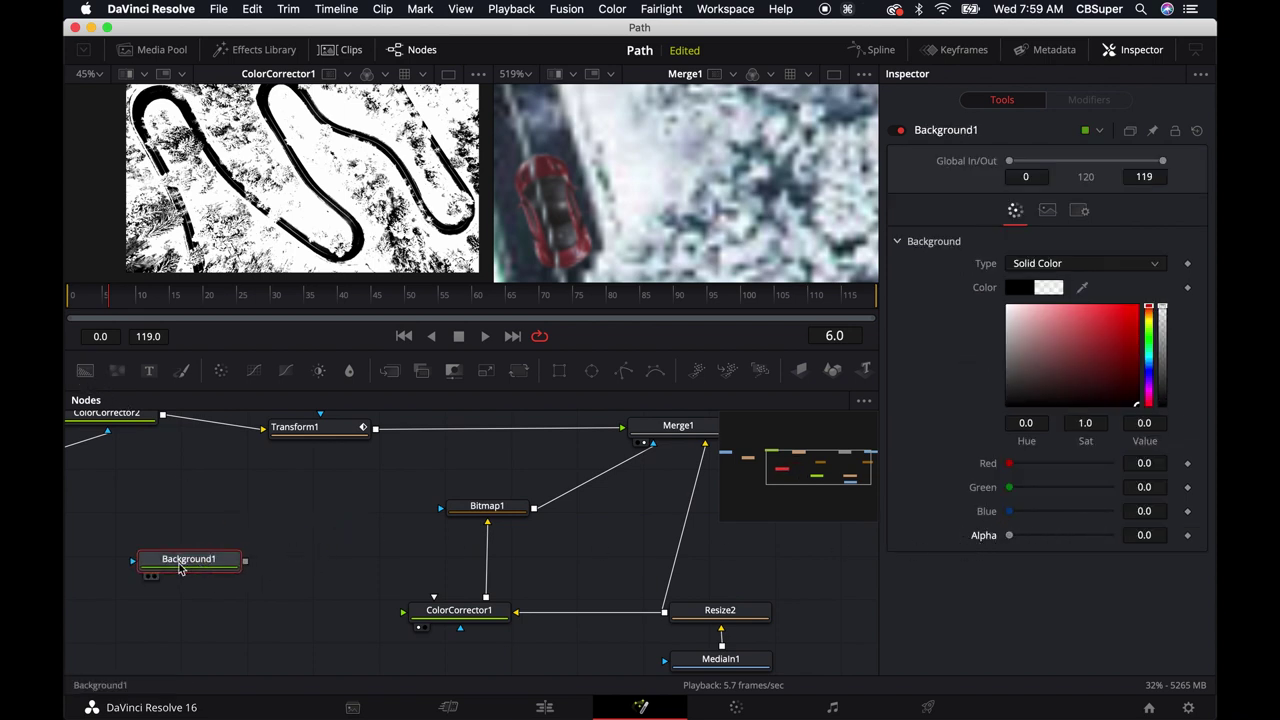
{"action": "left_click_drag", "start_coordinate": [174, 566], "coordinate": [303, 172]}
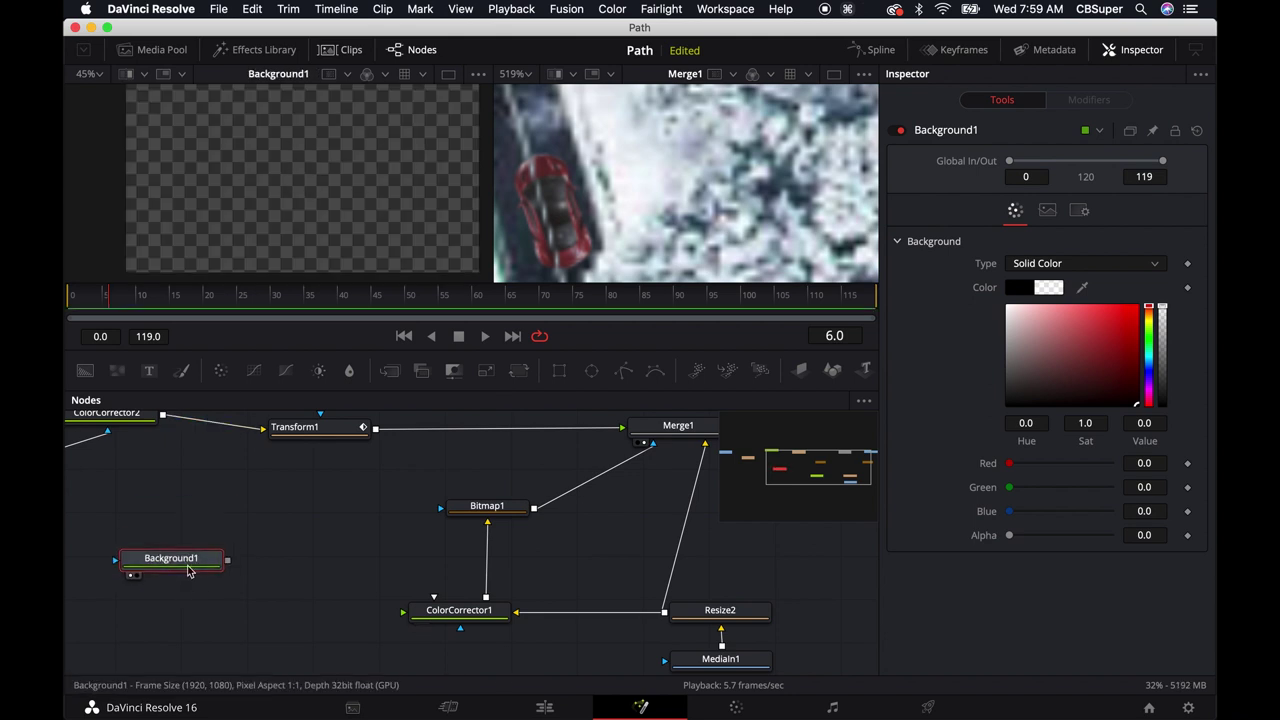
{"action": "left_click_drag", "start_coordinate": [185, 570], "coordinate": [181, 580]}
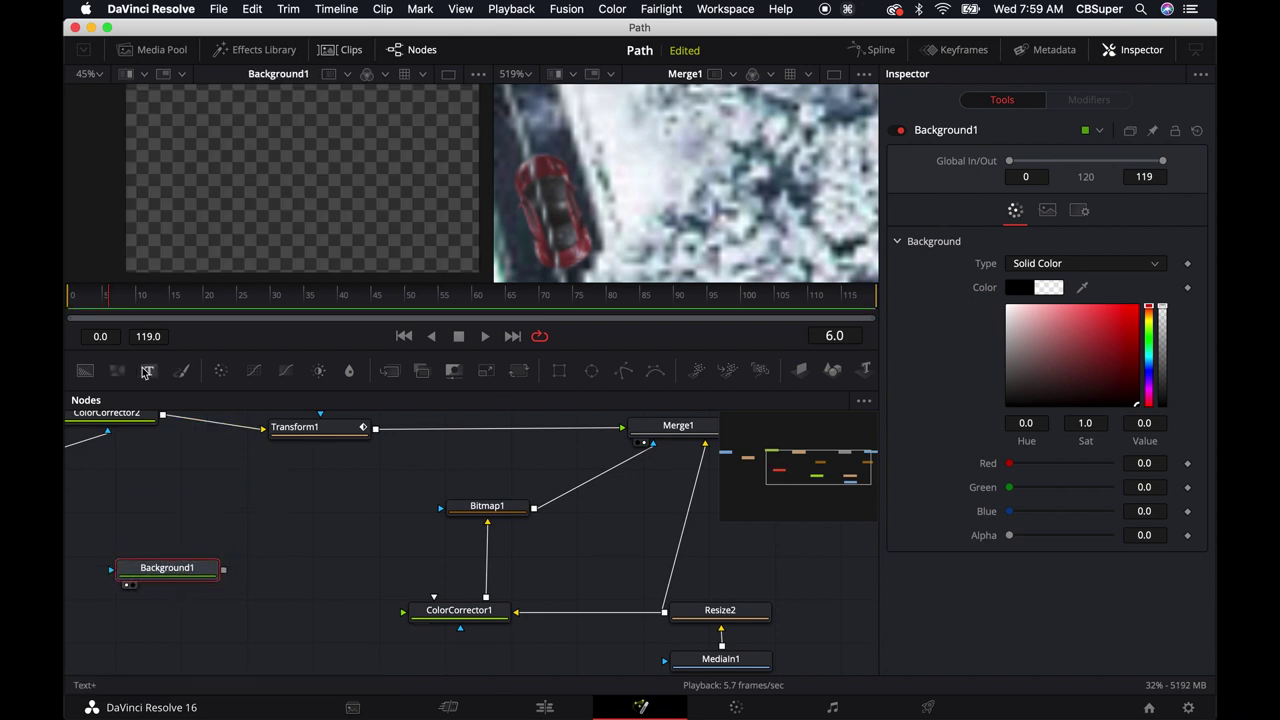
Add a Paint node after Background1 and set up a black Stroke brush with size 0.0055.
{"action": "left_click", "coordinate": [182, 372]}
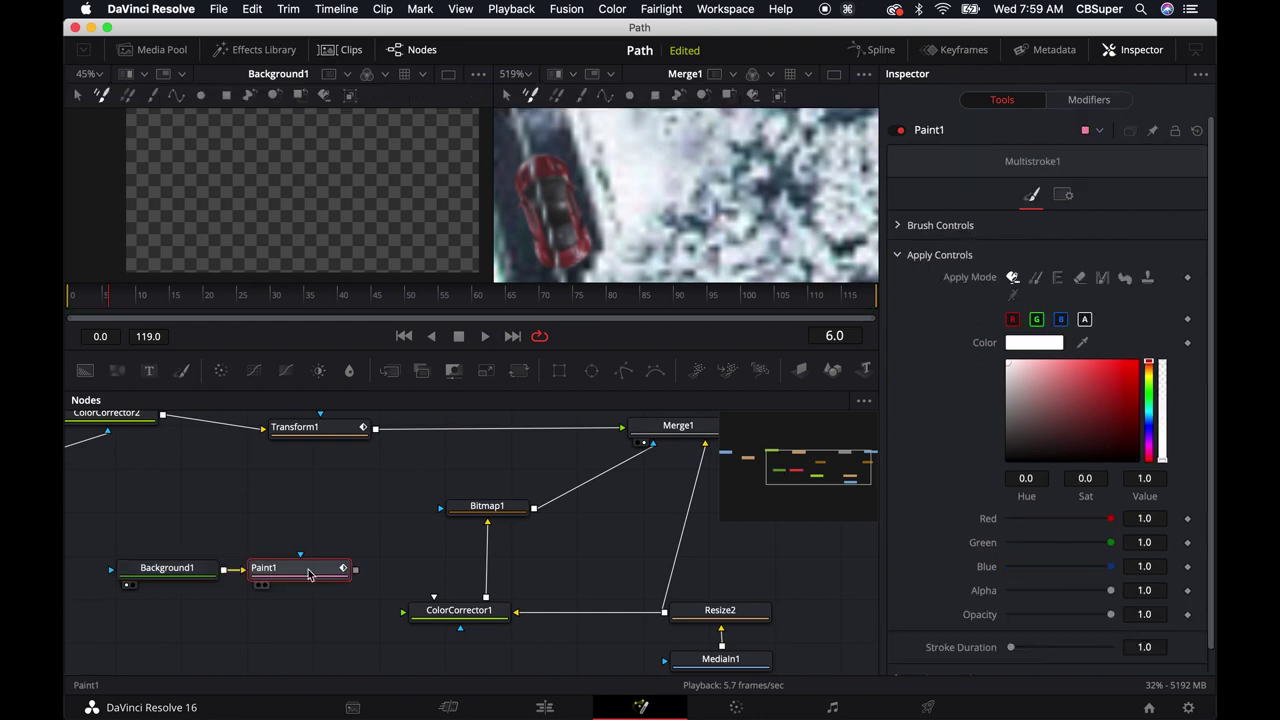
{"action": "mouse_move", "coordinate": [1014, 375]}
{"action": "left_mouse_down"}
{"action": "mouse_move", "coordinate": [1011, 443]}
{"action": "mouse_move", "coordinate": [986, 477]}
{"action": "left_mouse_up"}
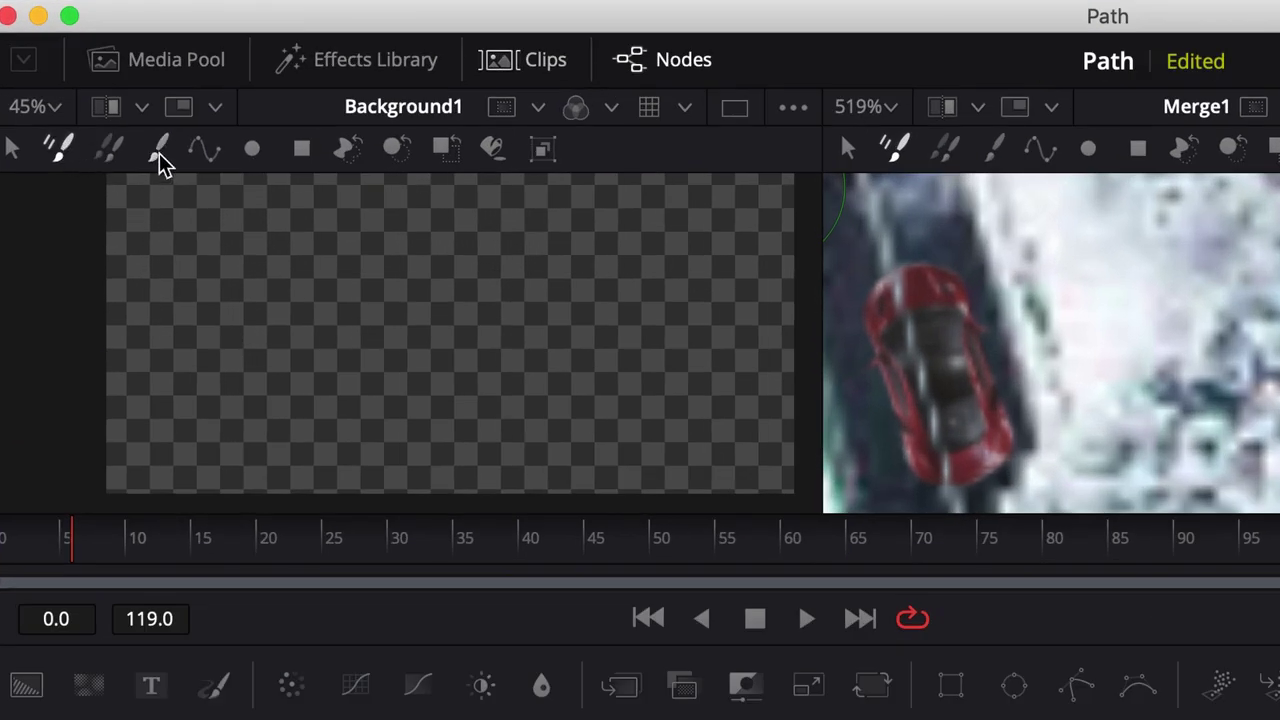
{"action": "left_click", "coordinate": [161, 150]}
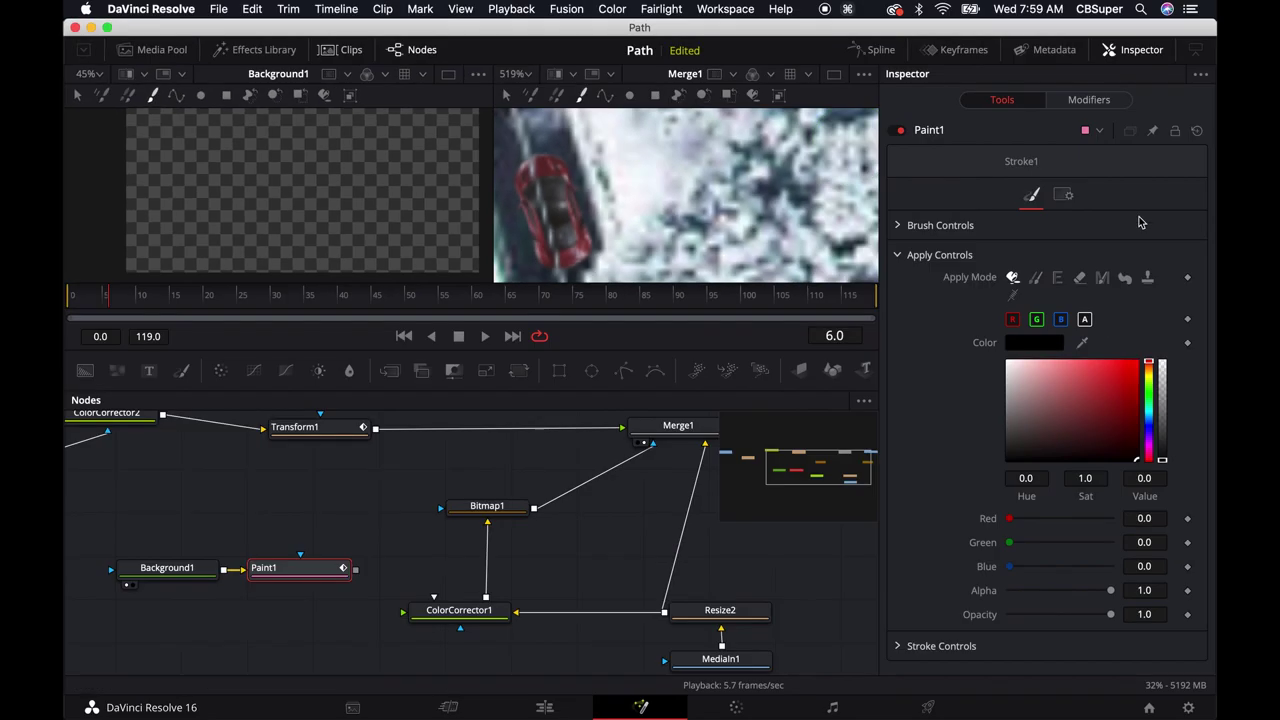
{"action": "left_click", "coordinate": [899, 225]}
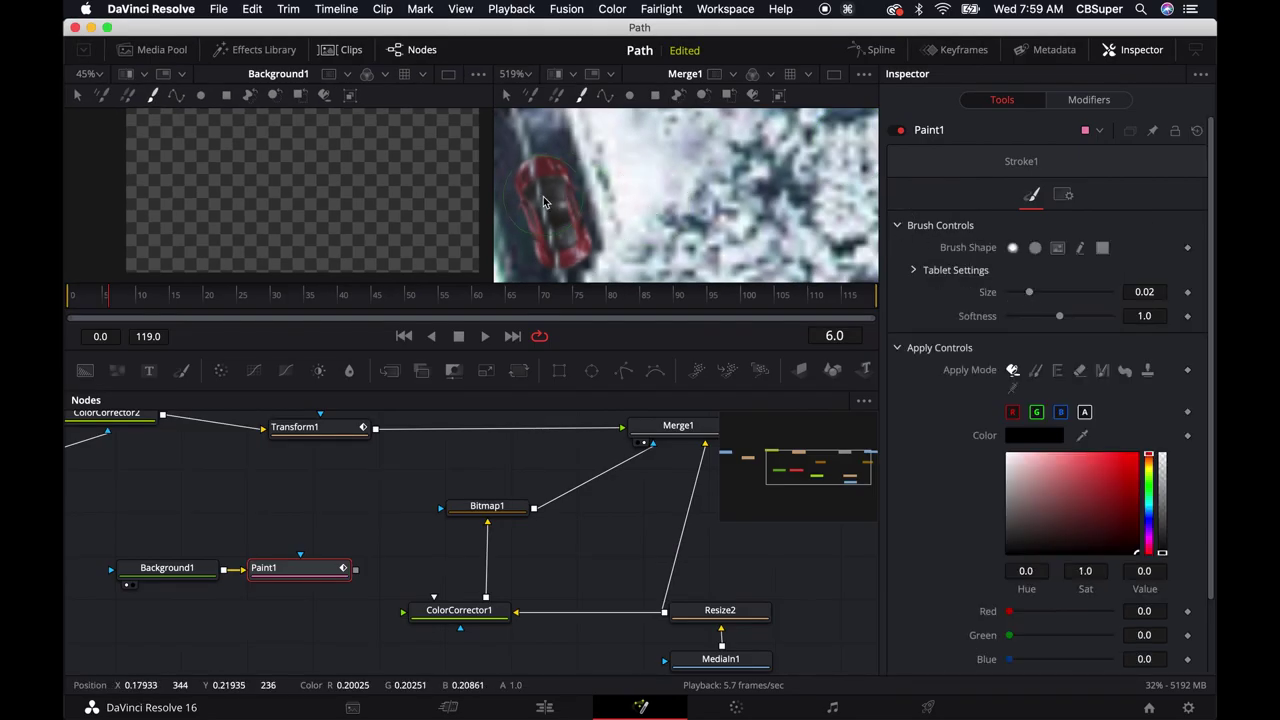
{"action": "left_click_drag", "start_coordinate": [1029, 292], "coordinate": [1014, 294]}
Show the Paint1 output in both viewers.
{"action": "key", "text": "2"}
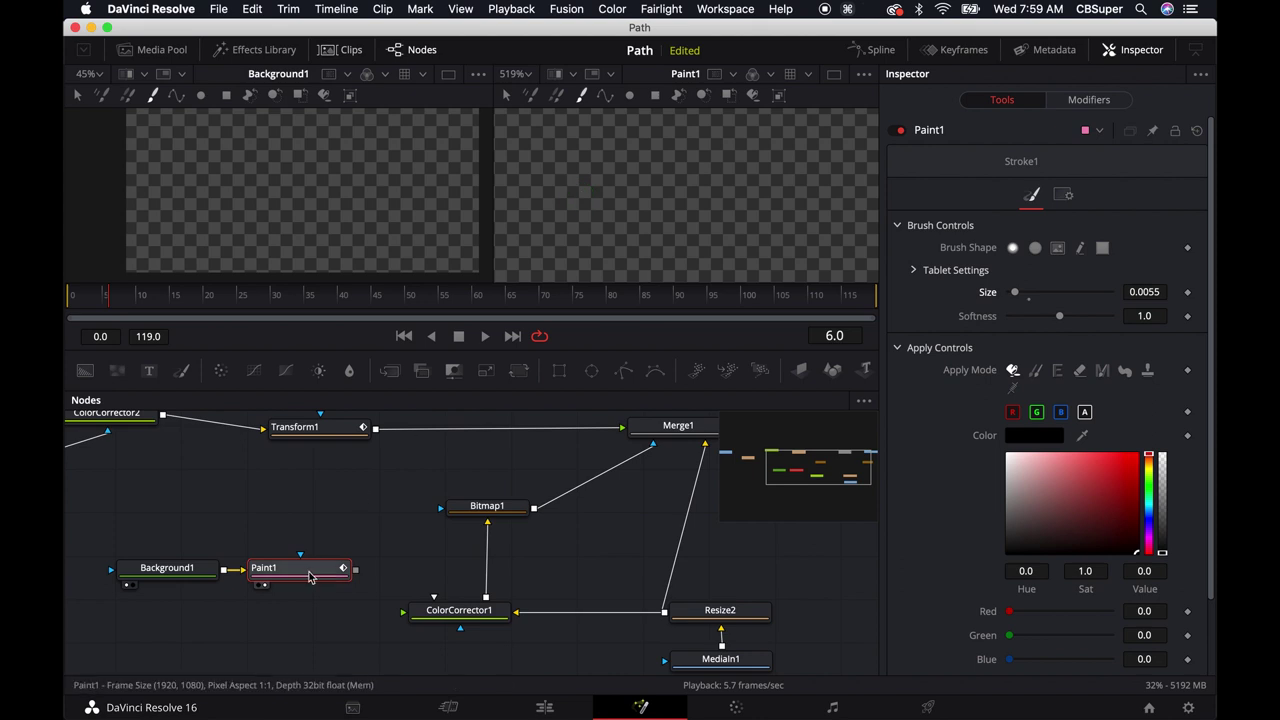
{"action": "left_click_drag", "start_coordinate": [306, 570], "coordinate": [309, 214]}
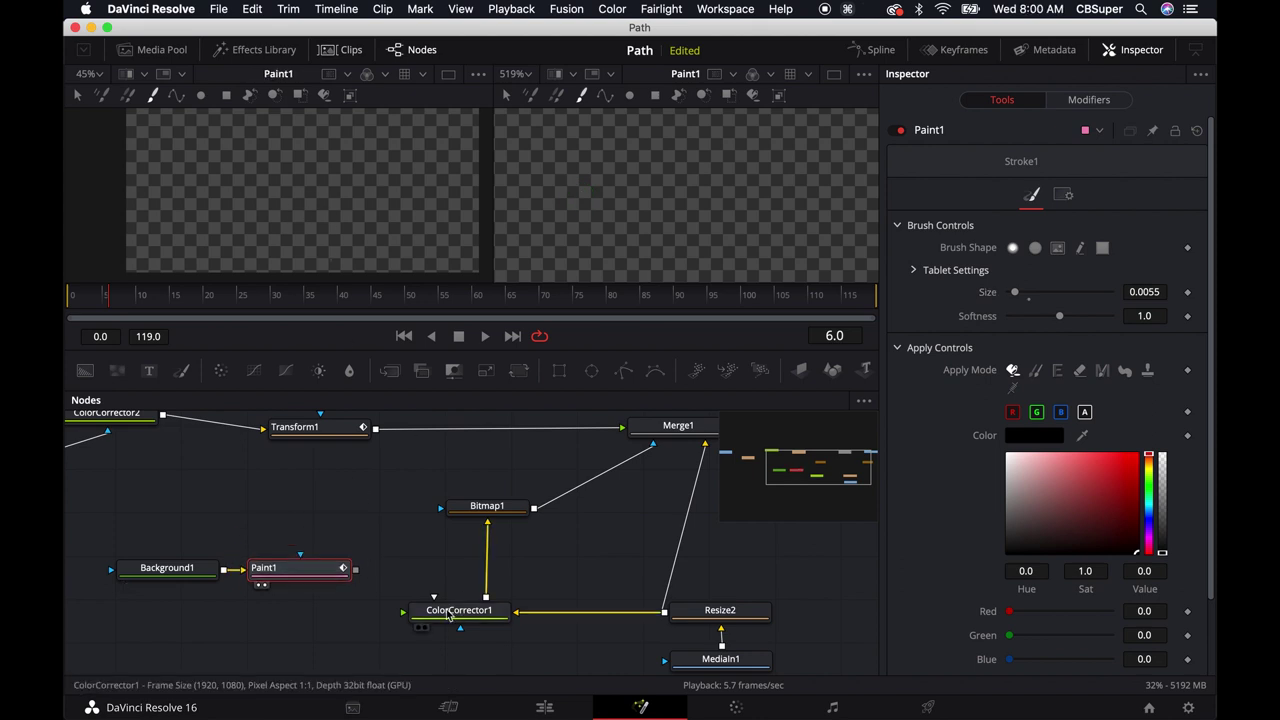
Insert a Merge node between ColorCorrector1 and Bitmap1 and connect Paint1 to its foreground input.
{"action": "left_click", "coordinate": [347, 500]}
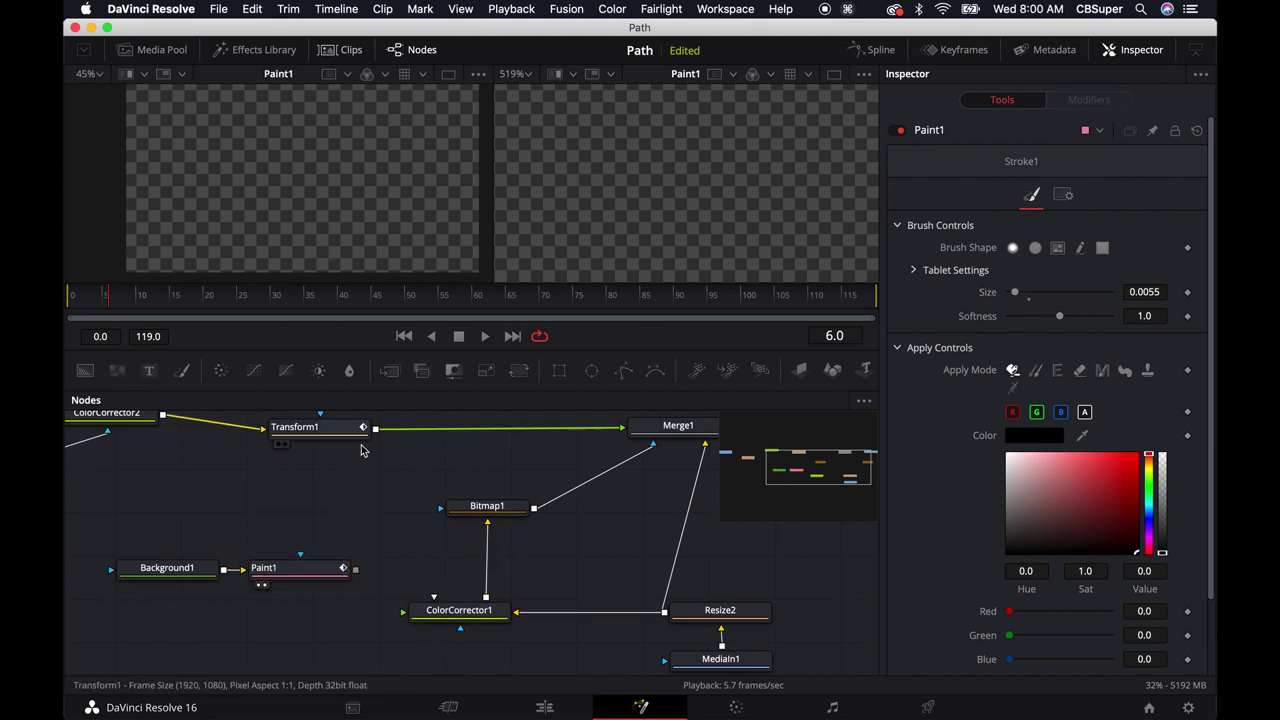
{"action": "left_click", "coordinate": [400, 373]}
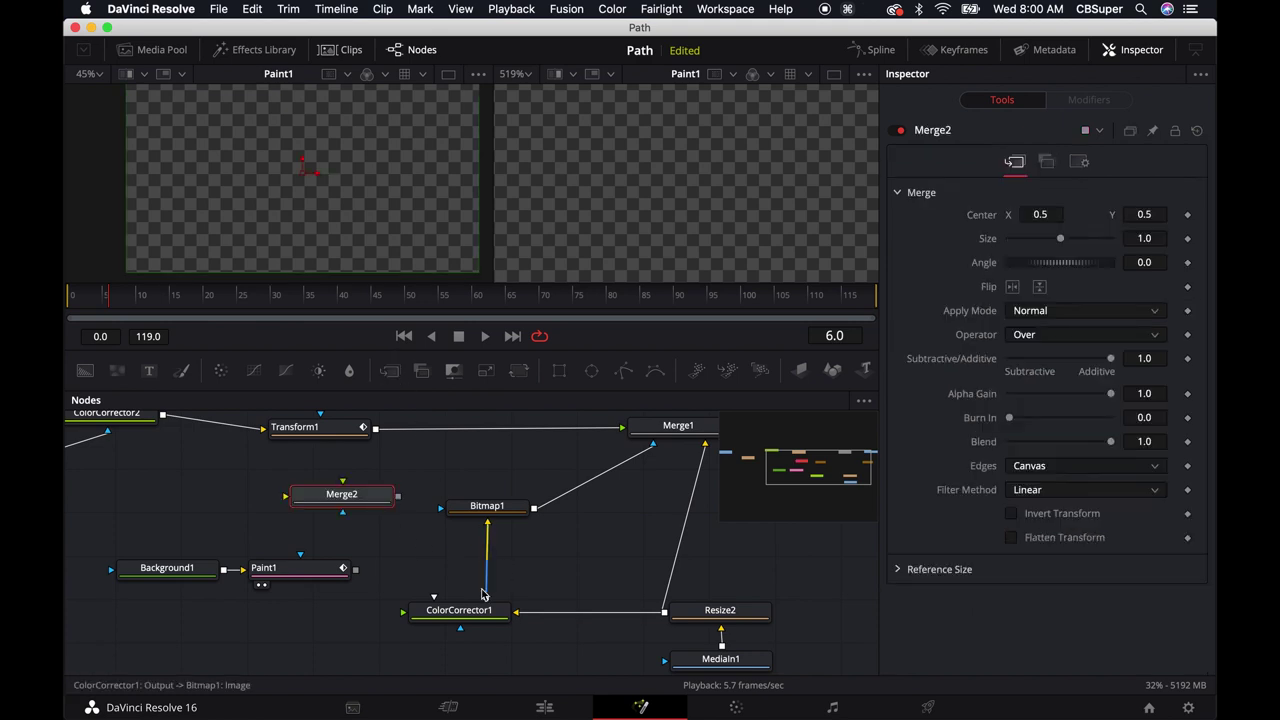
{"action": "left_click_drag", "start_coordinate": [477, 589], "coordinate": [491, 511]}
{"action": "mouse_move", "coordinate": [366, 499]}
{"action": "left_mouse_down"}
{"action": "mouse_move", "coordinate": [461, 560]}
{"action": "mouse_move", "coordinate": [485, 552]}
{"action": "left_mouse_up"}
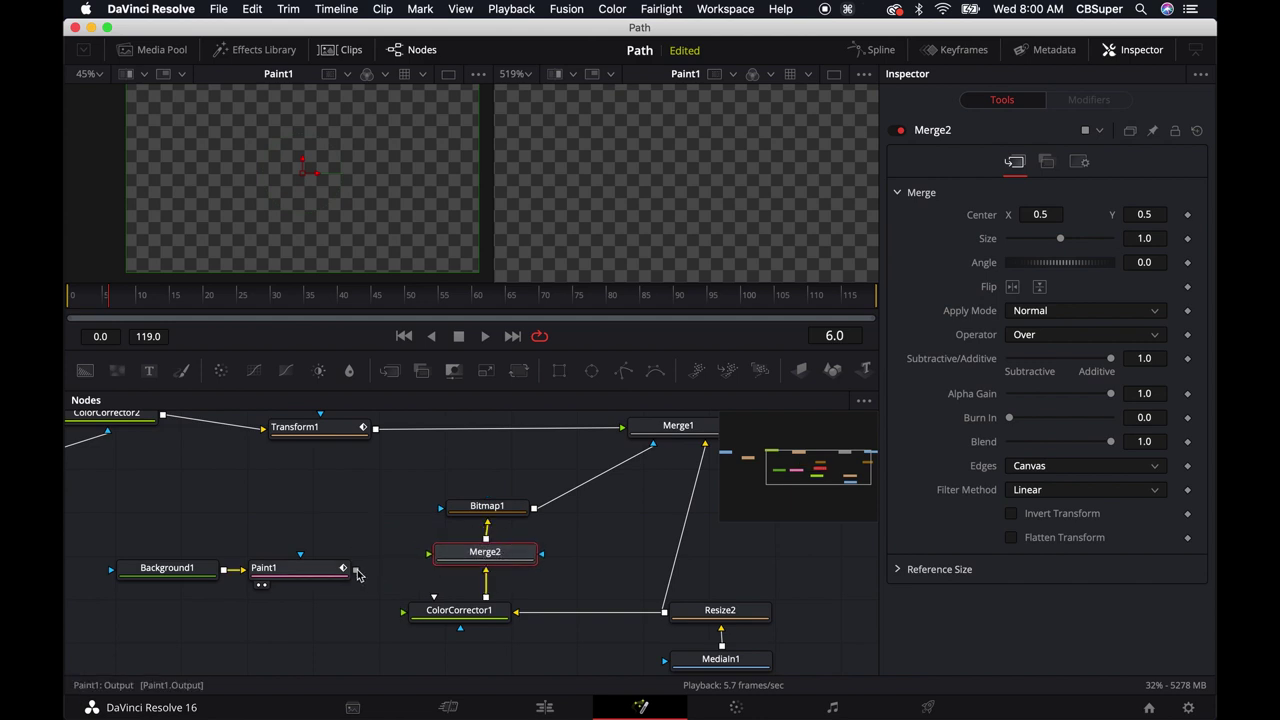
{"action": "left_click_drag", "start_coordinate": [356, 570], "coordinate": [460, 550]}
{"action": "left_click_drag", "start_coordinate": [306, 569], "coordinate": [309, 559]}
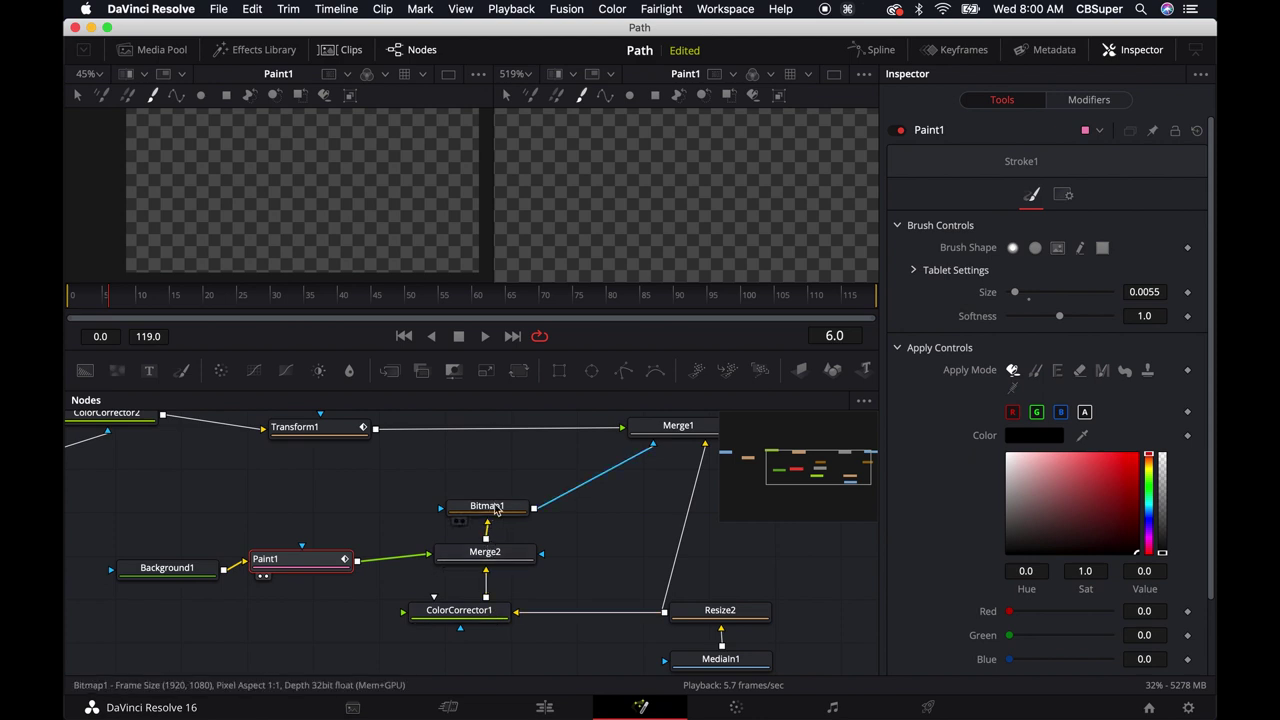
Show Bitmap1 in the first viewer and Merge1 in the second, and go to frame 0.
{"action": "left_click_drag", "start_coordinate": [497, 509], "coordinate": [295, 222]}
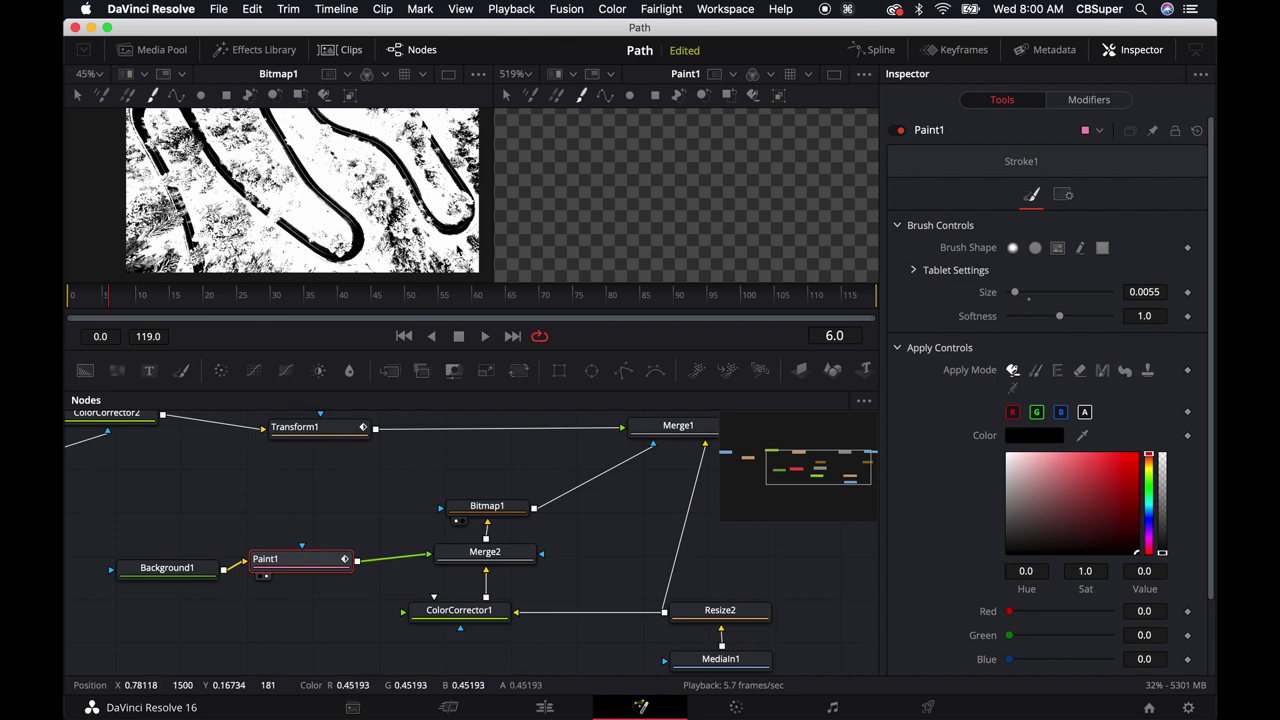
{"action": "left_click_drag", "start_coordinate": [678, 428], "coordinate": [636, 205]}
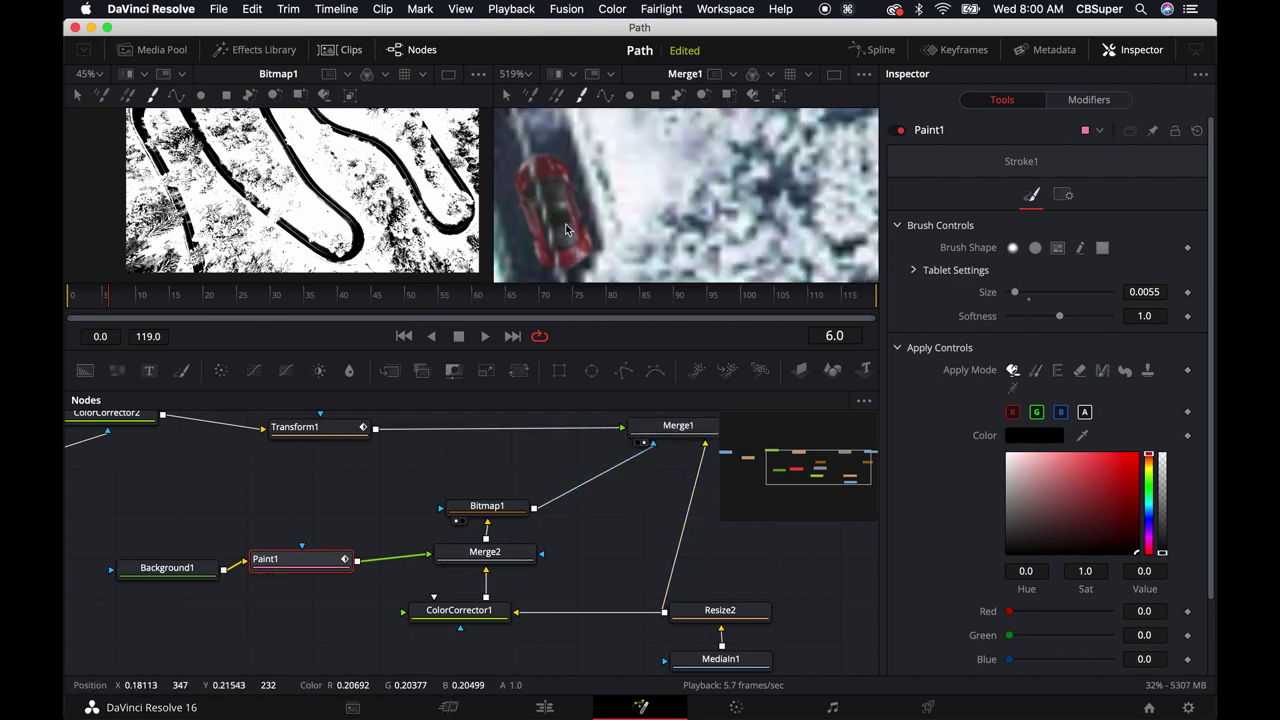
{"action": "scroll", "coordinate": [569, 230], "scroll_direction": "down", "scroll_amount": 3}
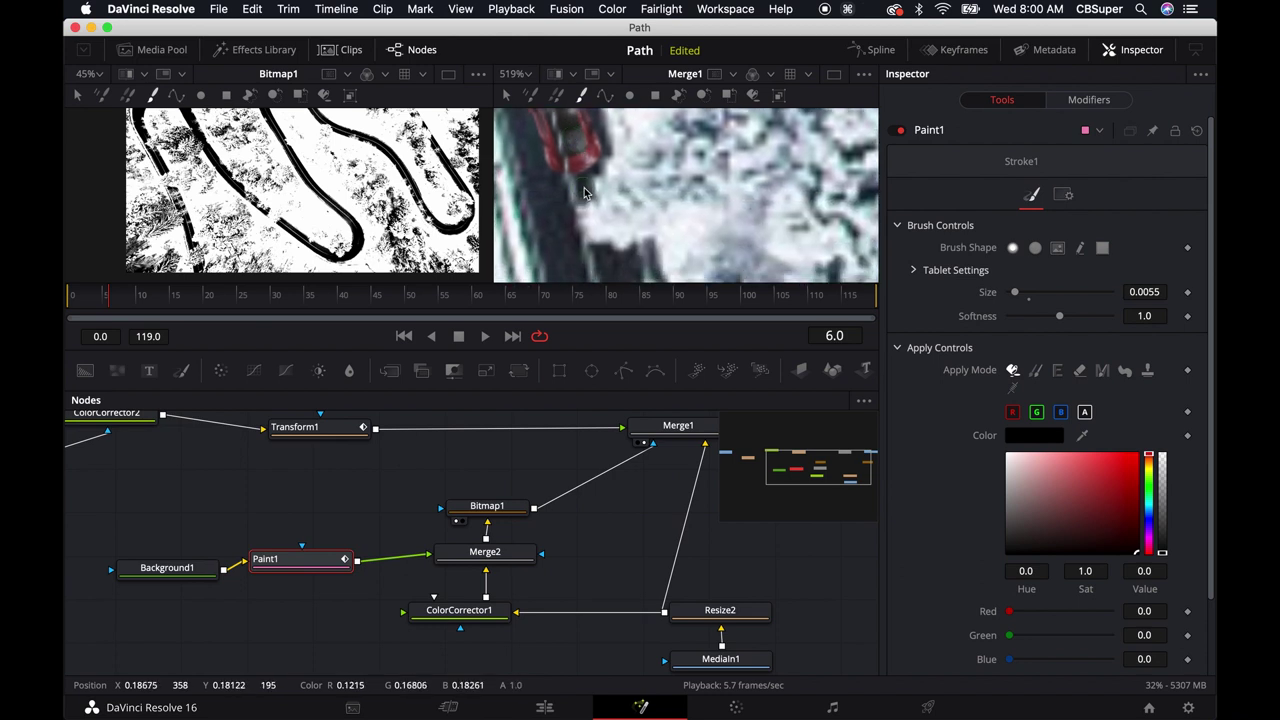
{"action": "scroll", "coordinate": [585, 193], "scroll_direction": "down", "scroll_amount": 6}
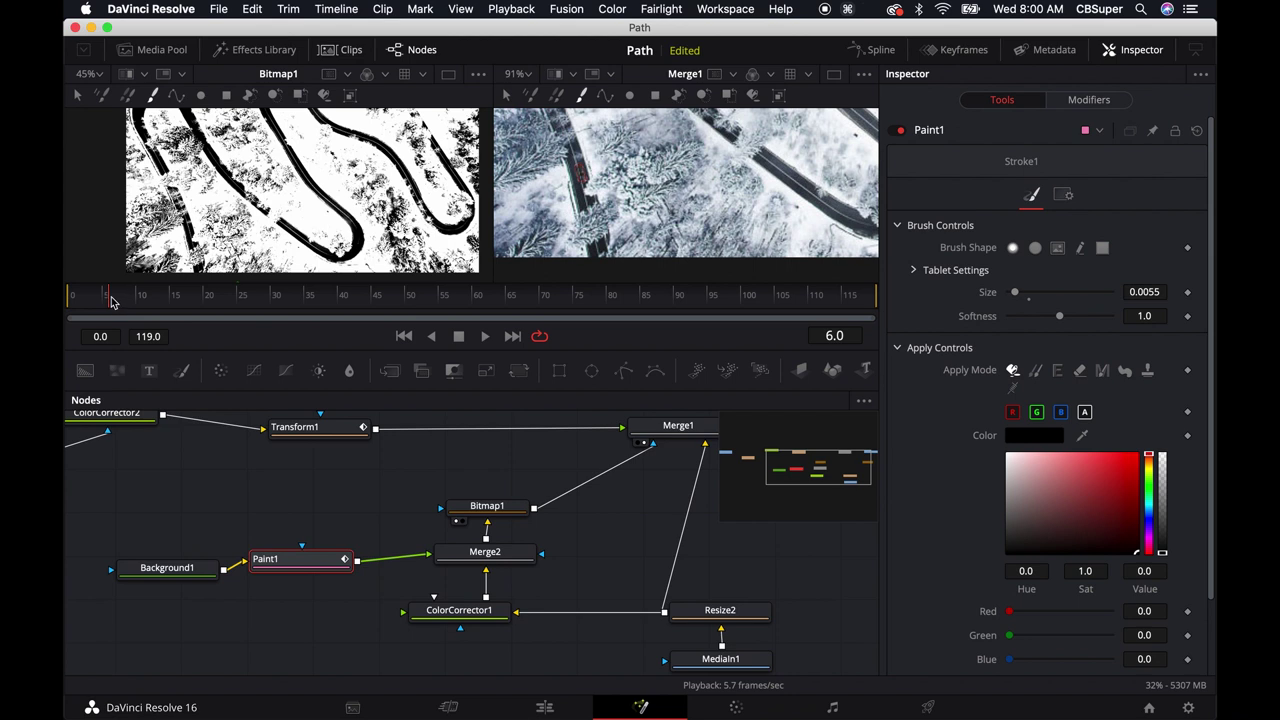
{"action": "left_click_drag", "start_coordinate": [110, 300], "coordinate": [66, 302]}
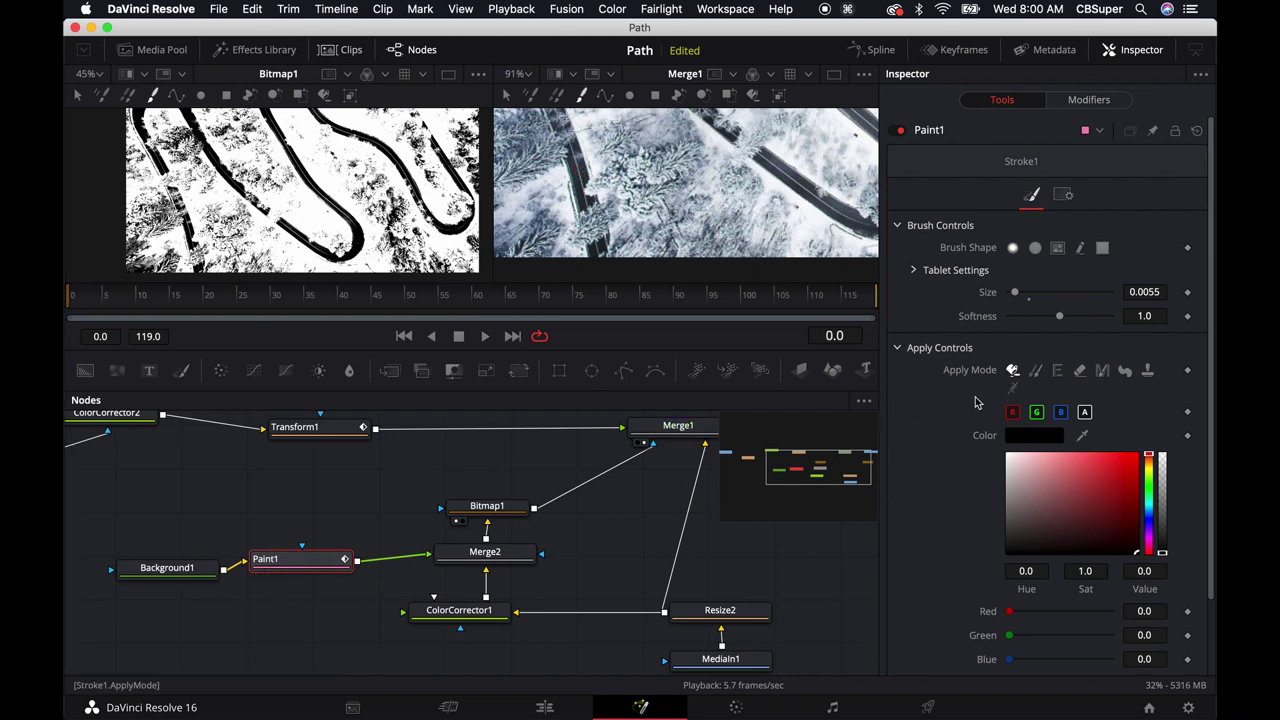
Expand Paint1's stroke controls and switch to the Multistroke brush with a stroke duration of 30.
{"action": "scroll", "coordinate": [935, 413], "scroll_direction": "down", "scroll_amount": 3}
{"action": "scroll", "coordinate": [935, 413], "scroll_direction": "up", "scroll_amount": 1}
{"action": "scroll", "coordinate": [930, 418], "scroll_direction": "down", "scroll_amount": 1}
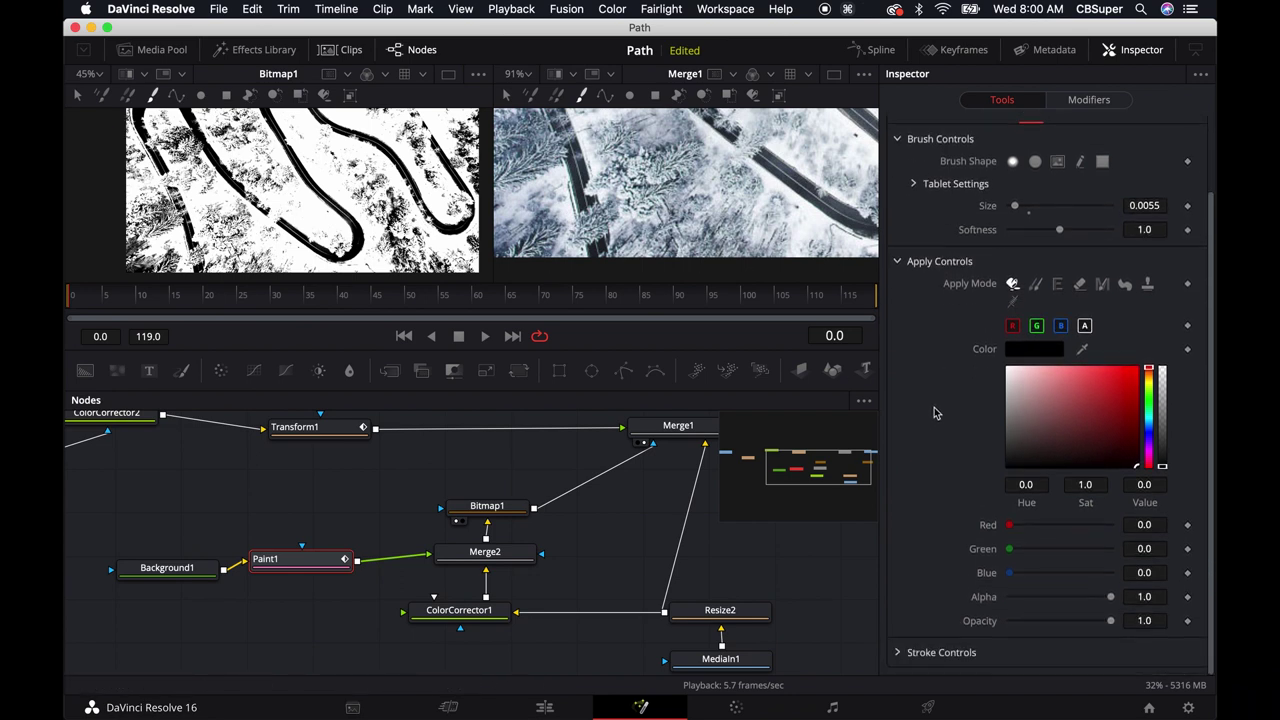
{"action": "left_click", "coordinate": [903, 652]}
{"action": "scroll", "coordinate": [931, 543], "scroll_direction": "down", "scroll_amount": 6}
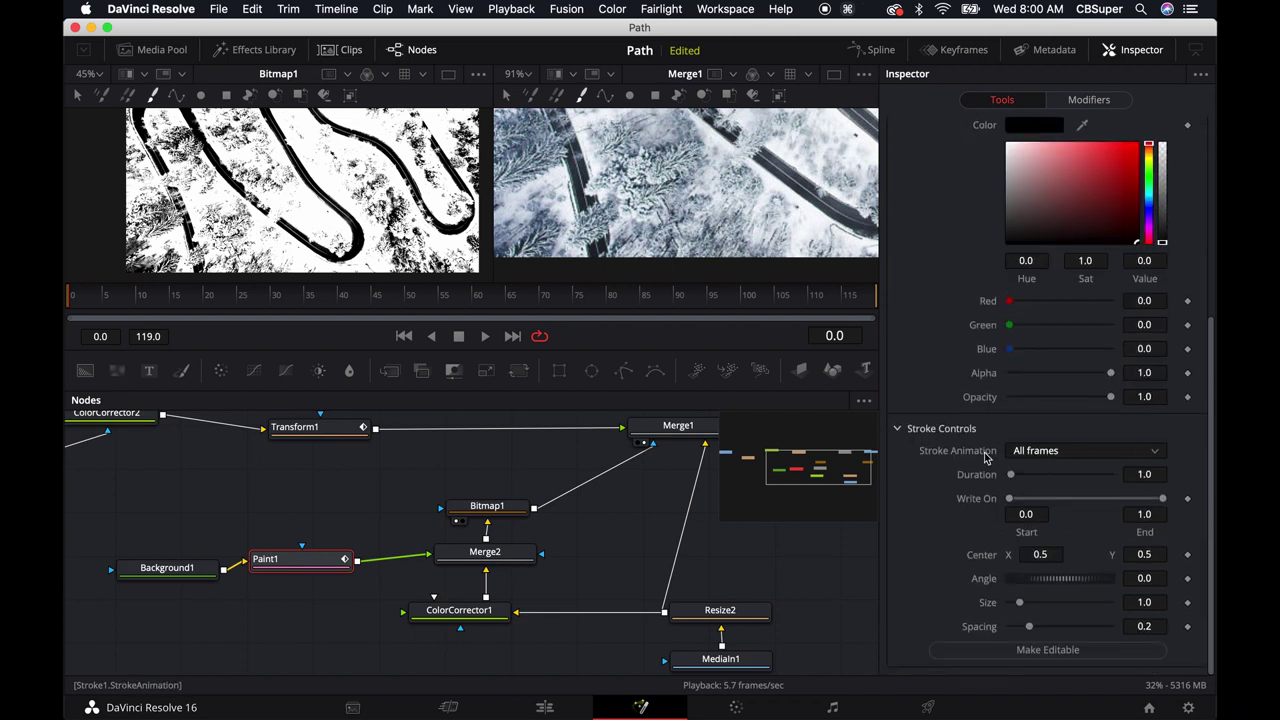
{"action": "left_click", "coordinate": [101, 94]}
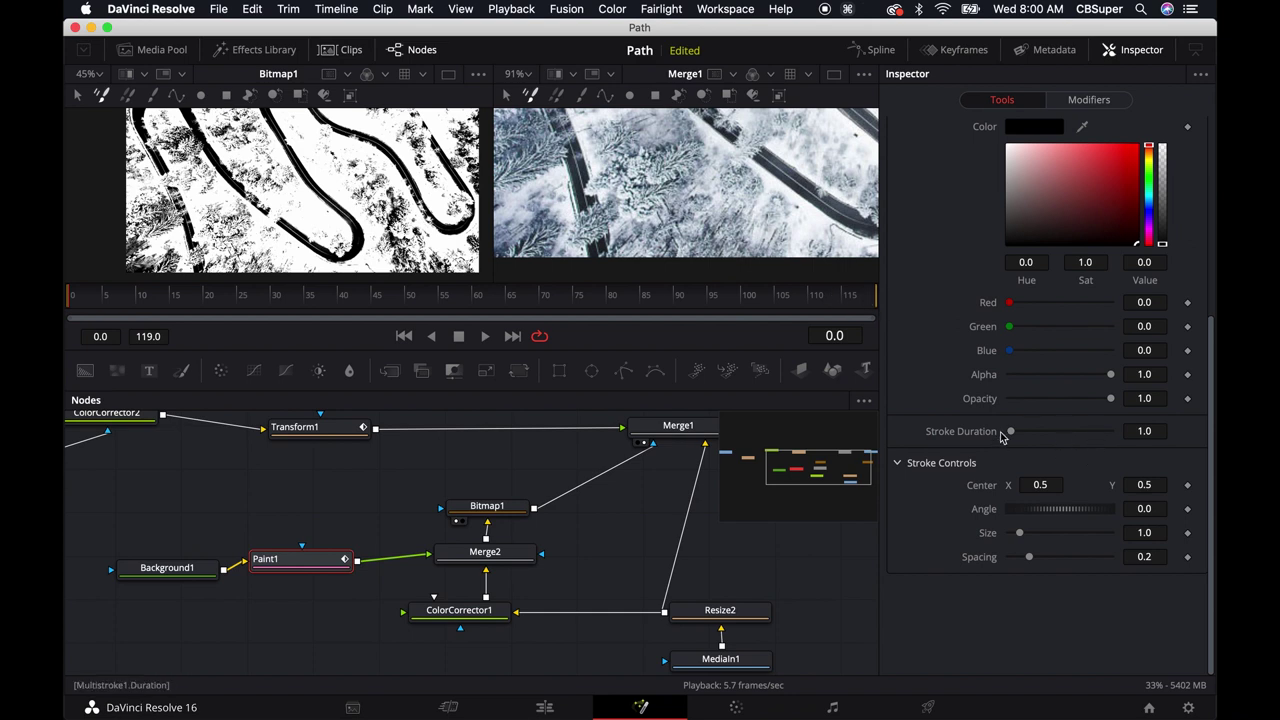
{"action": "left_click_drag", "start_coordinate": [1011, 431], "coordinate": [1098, 318]}
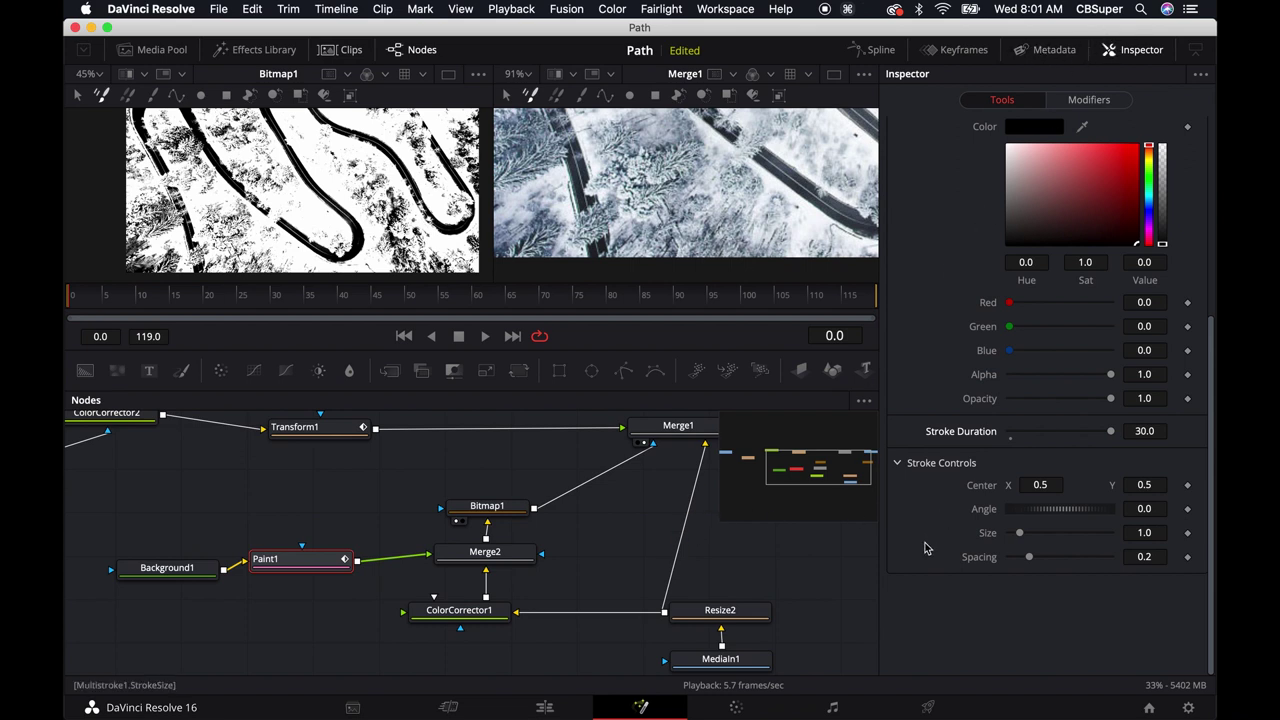
Set the Multistroke duration to 0.5, then switch to the Stroke brush that applies to all frames.
{"action": "left_click_drag", "start_coordinate": [1108, 435], "coordinate": [1005, 434]}
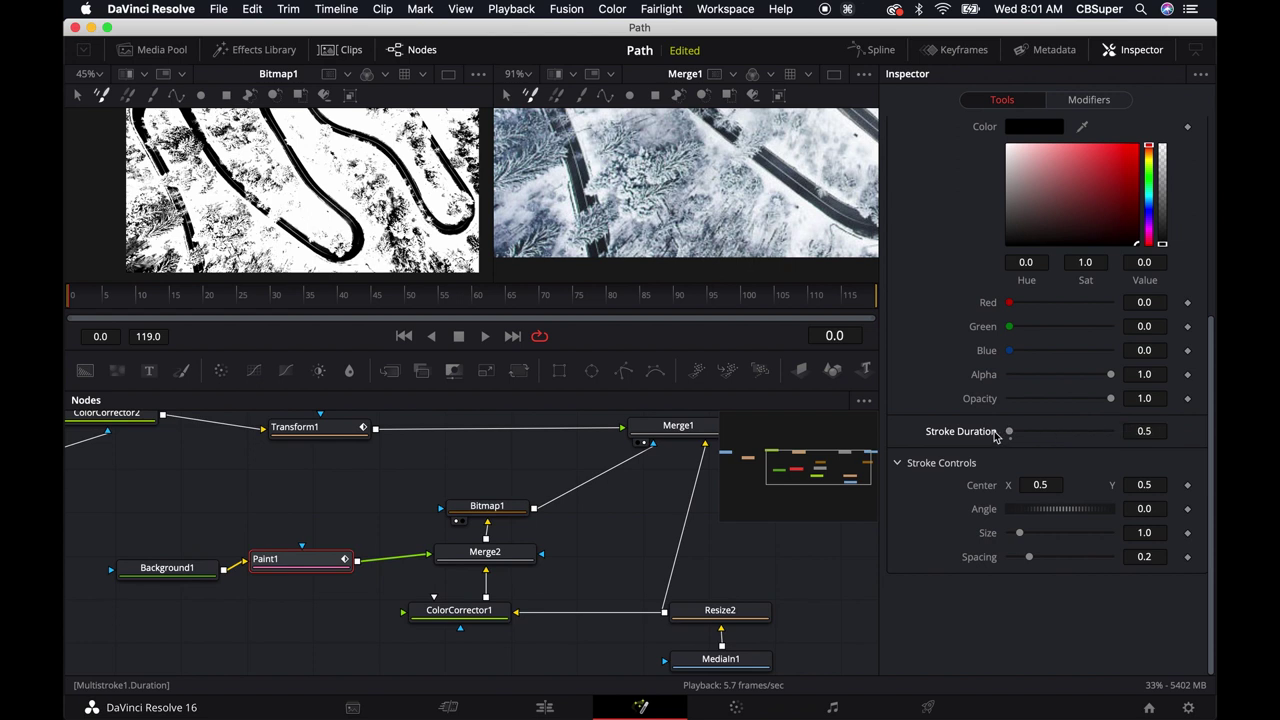
{"action": "left_click", "coordinate": [154, 95]}
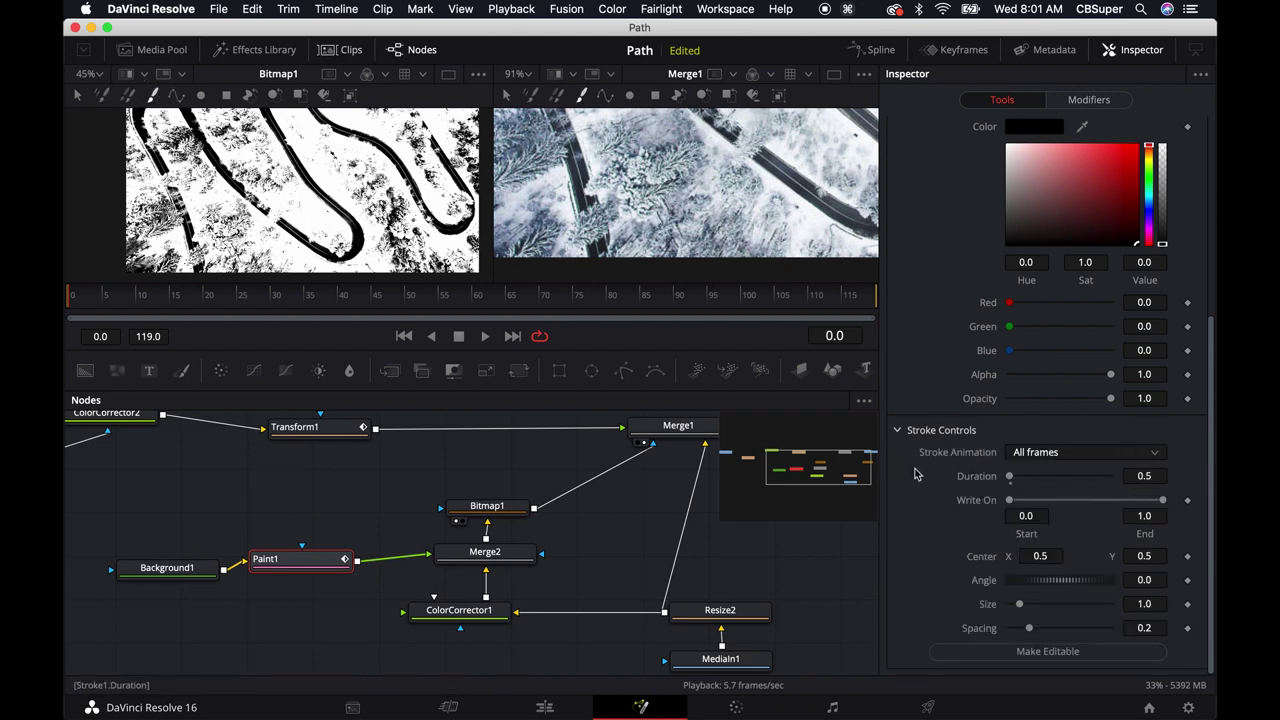
{"action": "scroll", "coordinate": [927, 442], "scroll_direction": "up", "scroll_amount": 5}
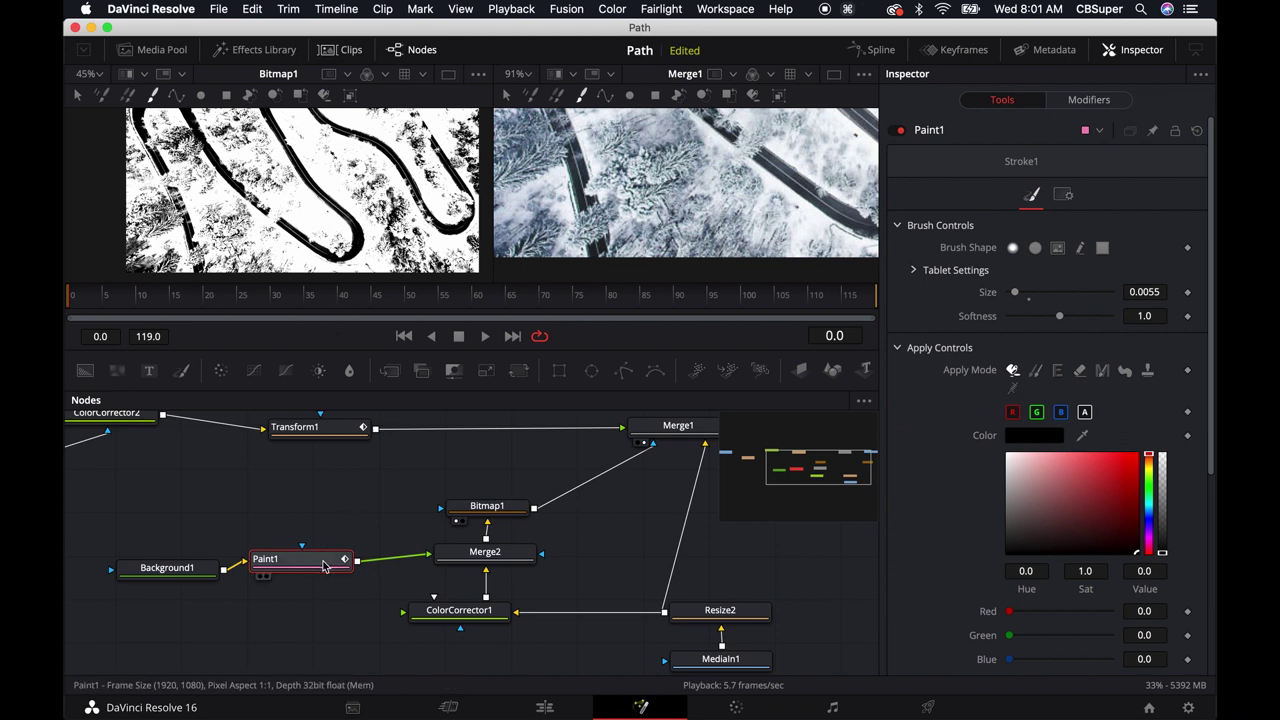
Show Merge2 in the first viewer in place of Bitmap1.
{"action": "mouse_move", "coordinate": [323, 566]}
{"action": "left_mouse_down"}
{"action": "mouse_move", "coordinate": [309, 427]}
{"action": "mouse_move", "coordinate": [253, 196]}
{"action": "mouse_move", "coordinate": [303, 227]}
{"action": "left_mouse_up"}
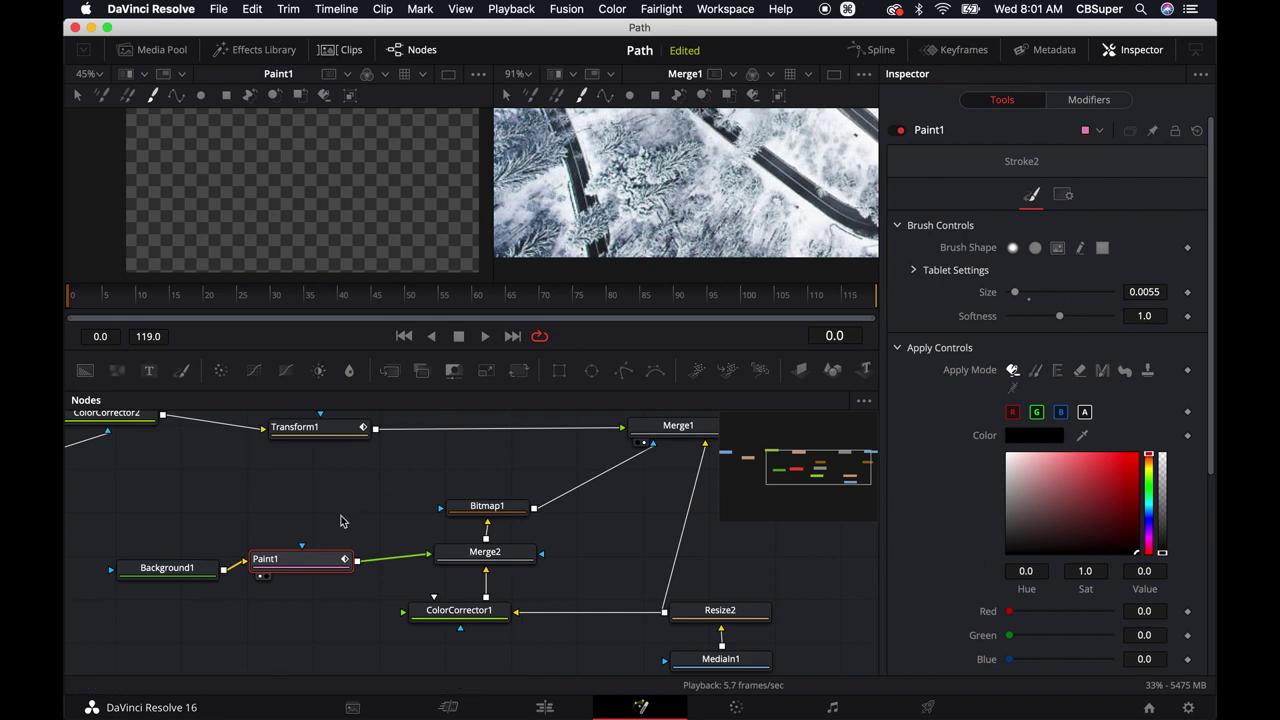
{"action": "left_click", "coordinate": [474, 556]}
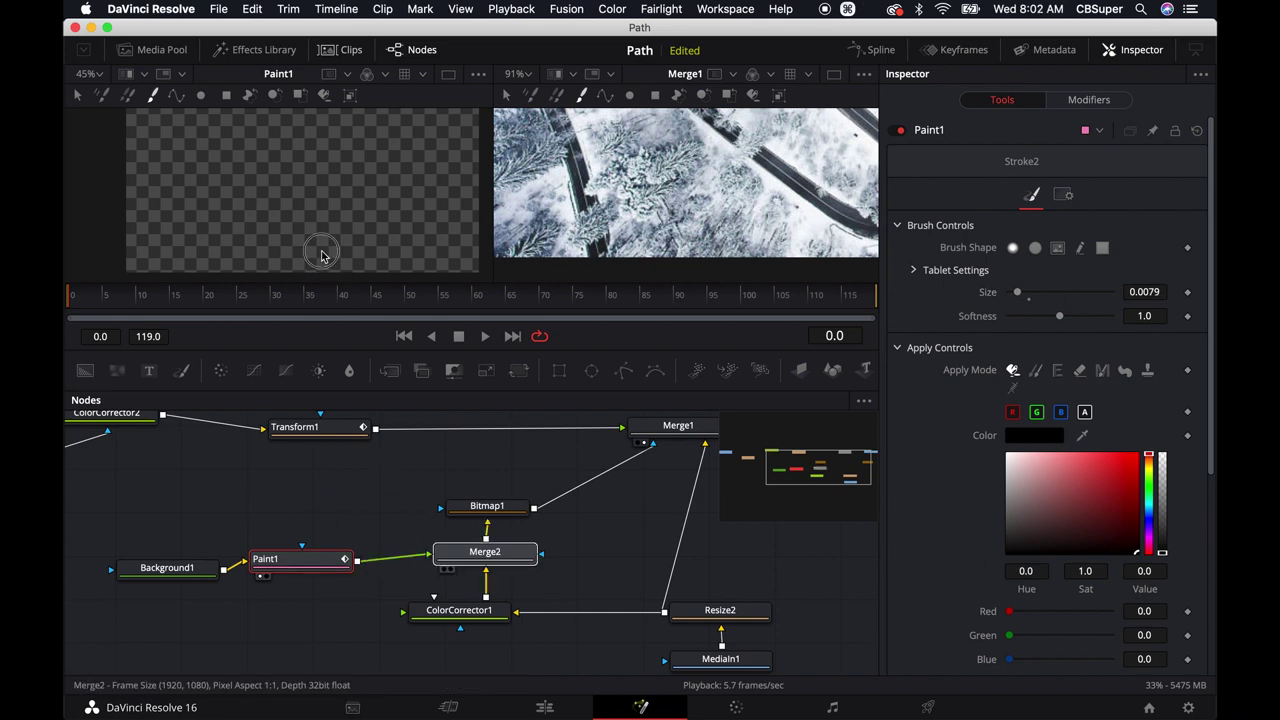
{"action": "key", "text": "1"}
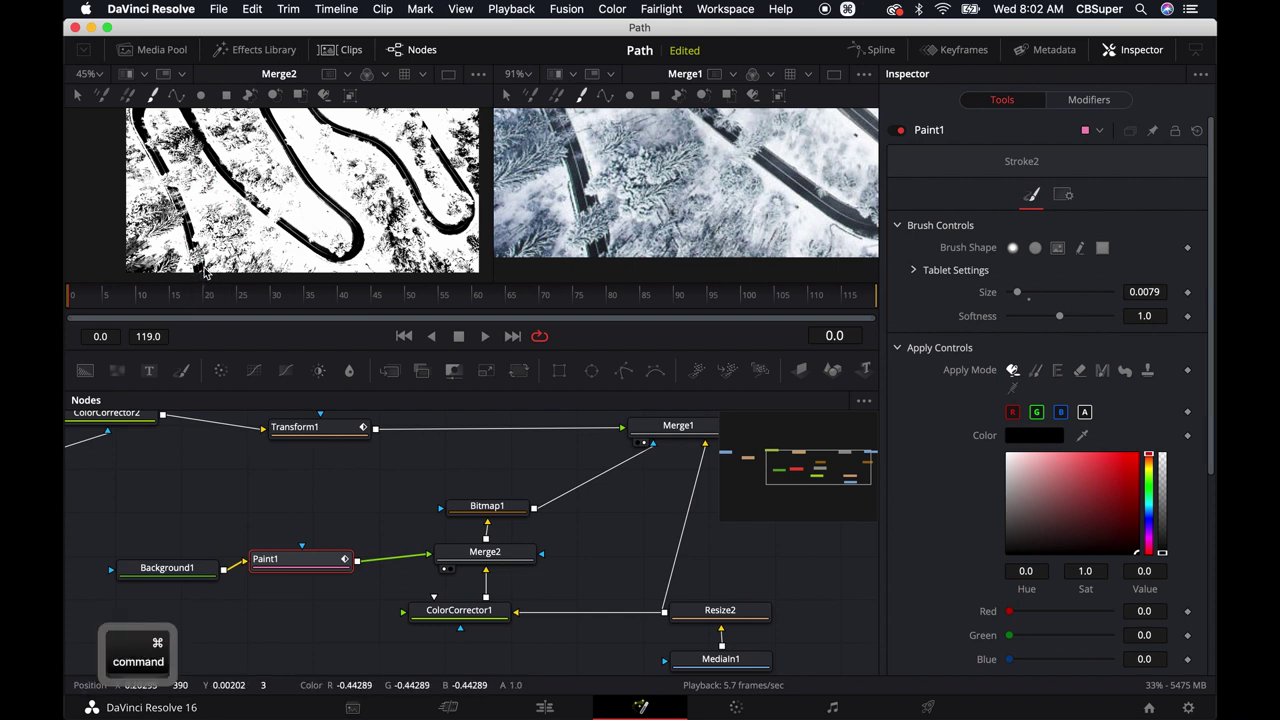
Paint black over the road near the lower-left edge of the mask.
{"action": "scroll", "coordinate": [280, 204], "scroll_direction": "up", "scroll_amount": 10}
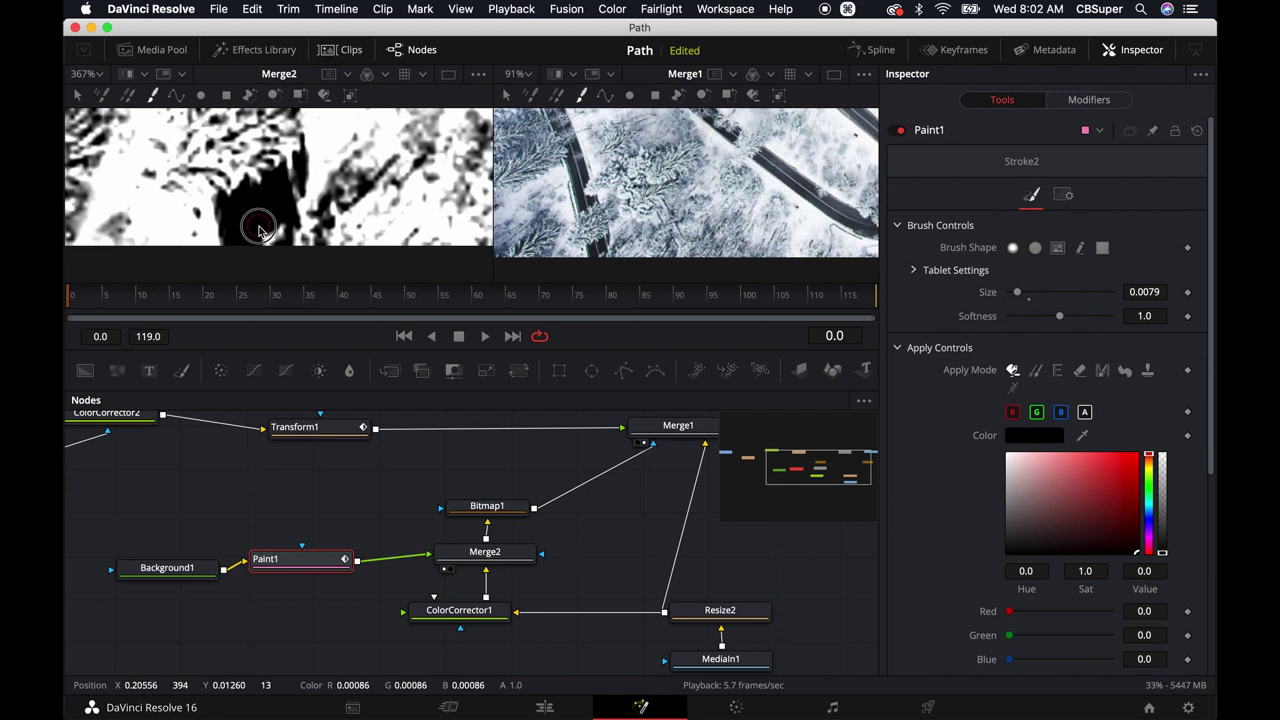
{"action": "left_click_drag", "start_coordinate": [255, 203], "coordinate": [251, 190]}
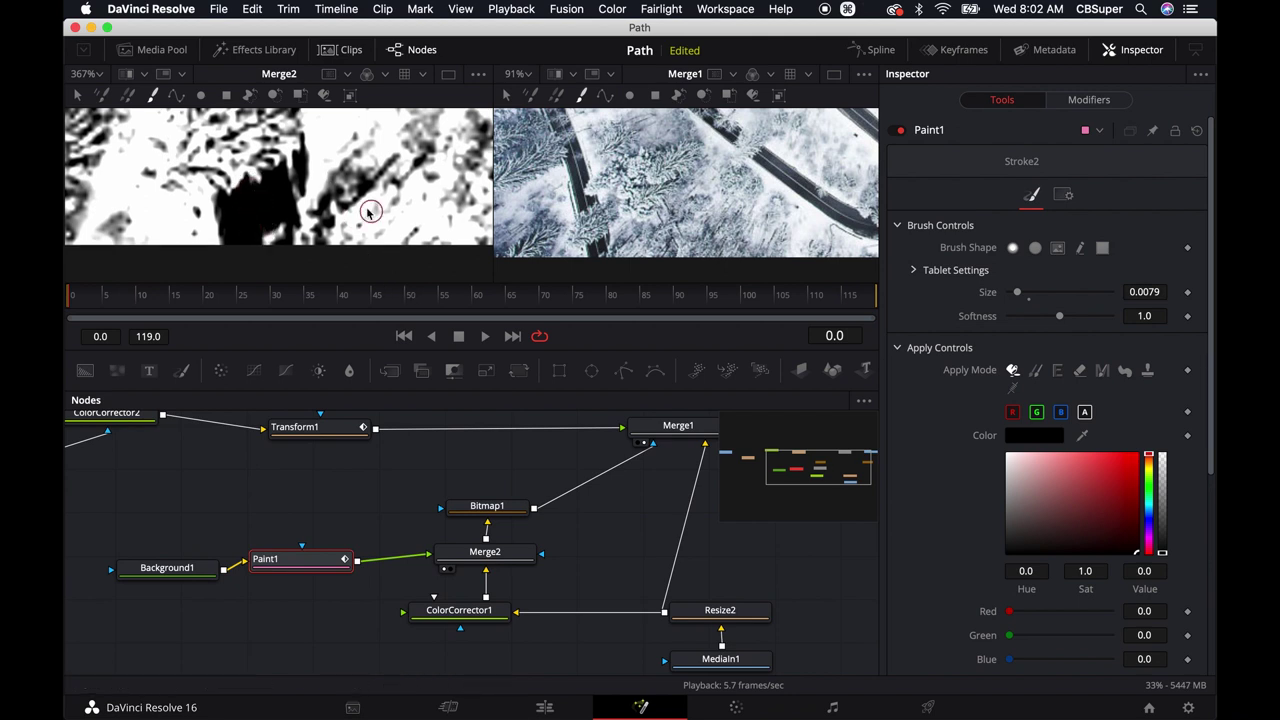
{"action": "scroll", "coordinate": [391, 263], "scroll_direction": "up", "scroll_amount": 6}
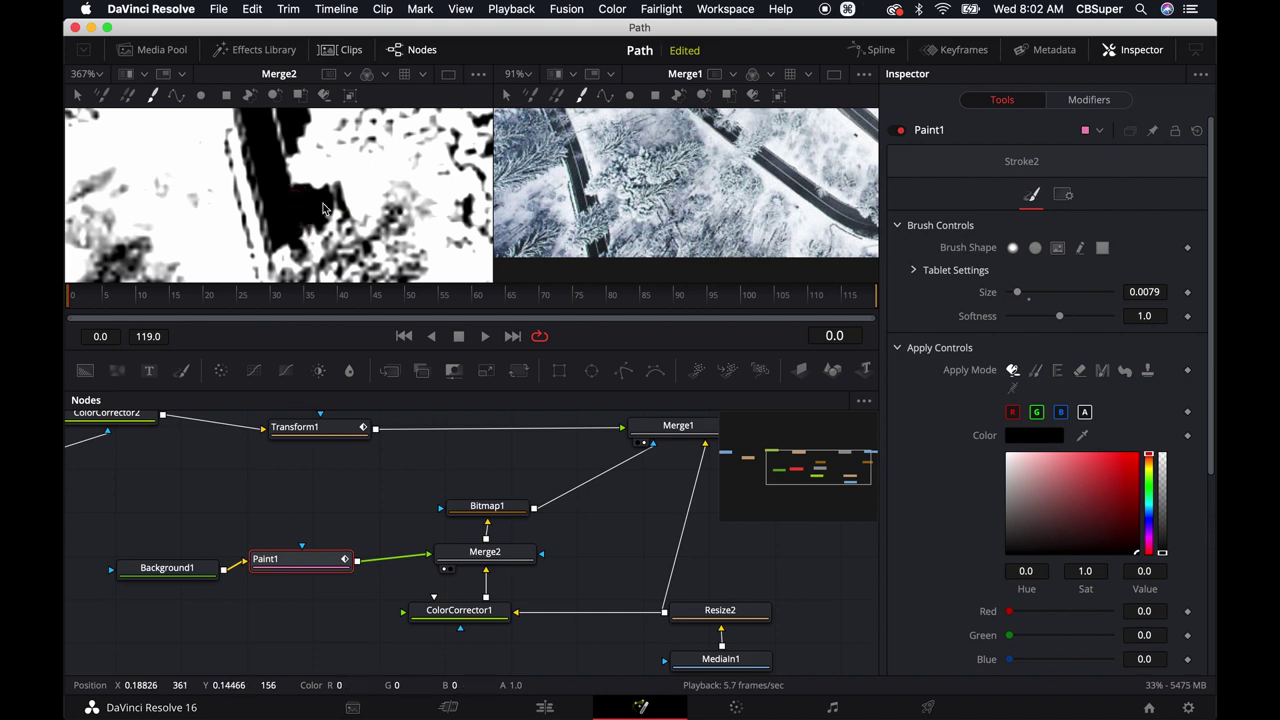
{"action": "left_click_drag", "start_coordinate": [390, 262], "coordinate": [322, 158]}
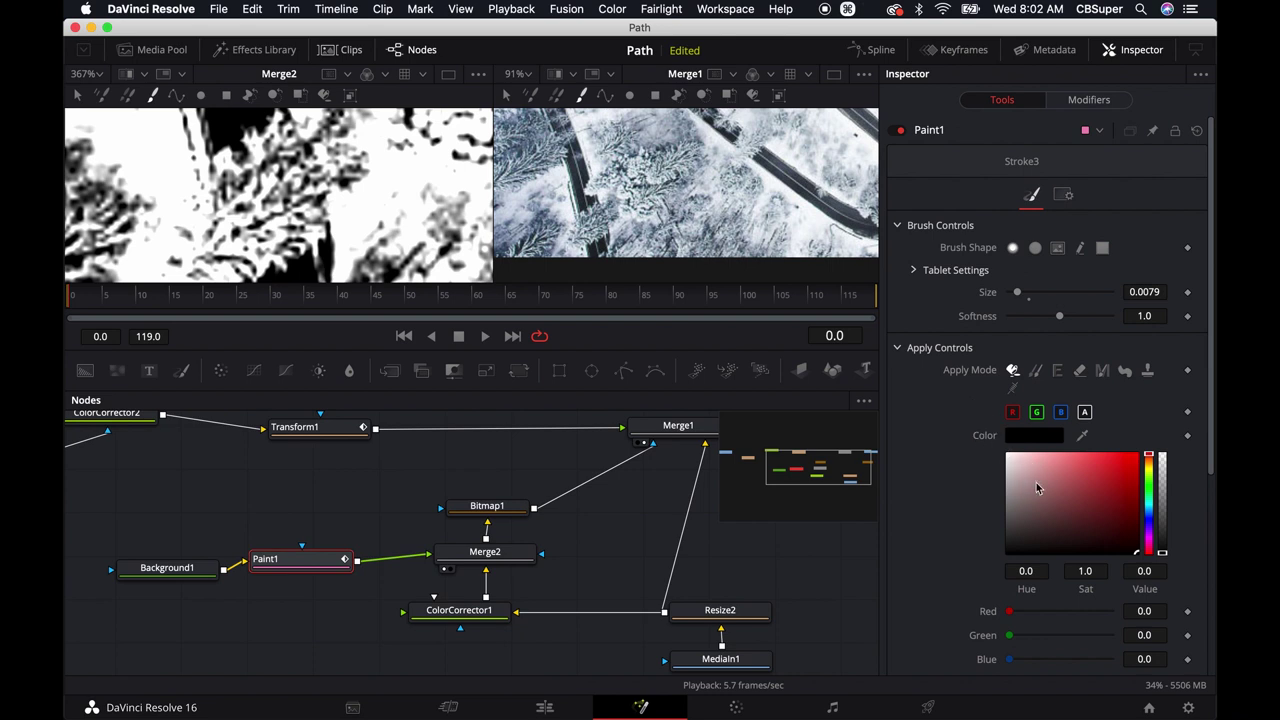
Set the brush color to white and paint over the dark tree specks covering the lower-left road.
{"action": "left_click_drag", "start_coordinate": [1036, 486], "coordinate": [980, 430]}
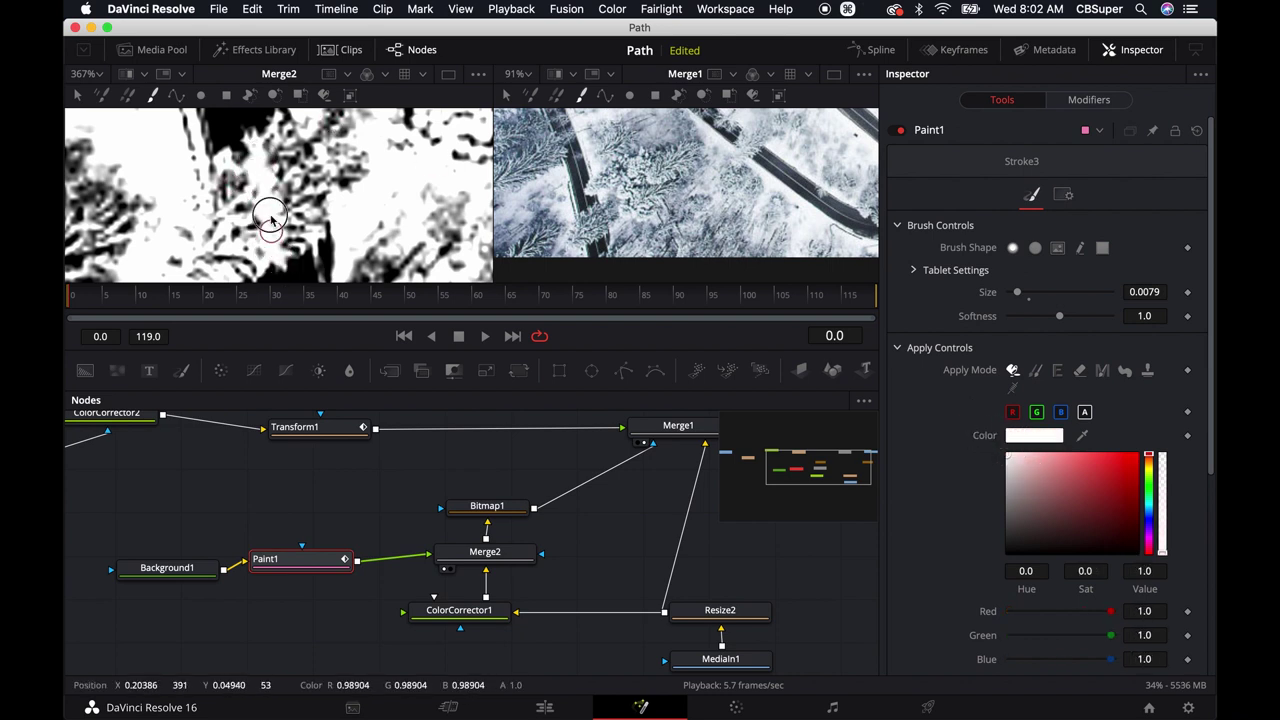
{"action": "mouse_move", "coordinate": [270, 211]}
{"action": "left_mouse_down"}
{"action": "mouse_move", "coordinate": [227, 187]}
{"action": "mouse_move", "coordinate": [231, 235]}
{"action": "mouse_move", "coordinate": [251, 224]}
{"action": "mouse_move", "coordinate": [237, 240]}
{"action": "mouse_move", "coordinate": [242, 266]}
{"action": "mouse_move", "coordinate": [266, 262]}
{"action": "mouse_move", "coordinate": [296, 214]}
{"action": "mouse_move", "coordinate": [268, 150]}
{"action": "mouse_move", "coordinate": [278, 185]}
{"action": "left_mouse_up"}
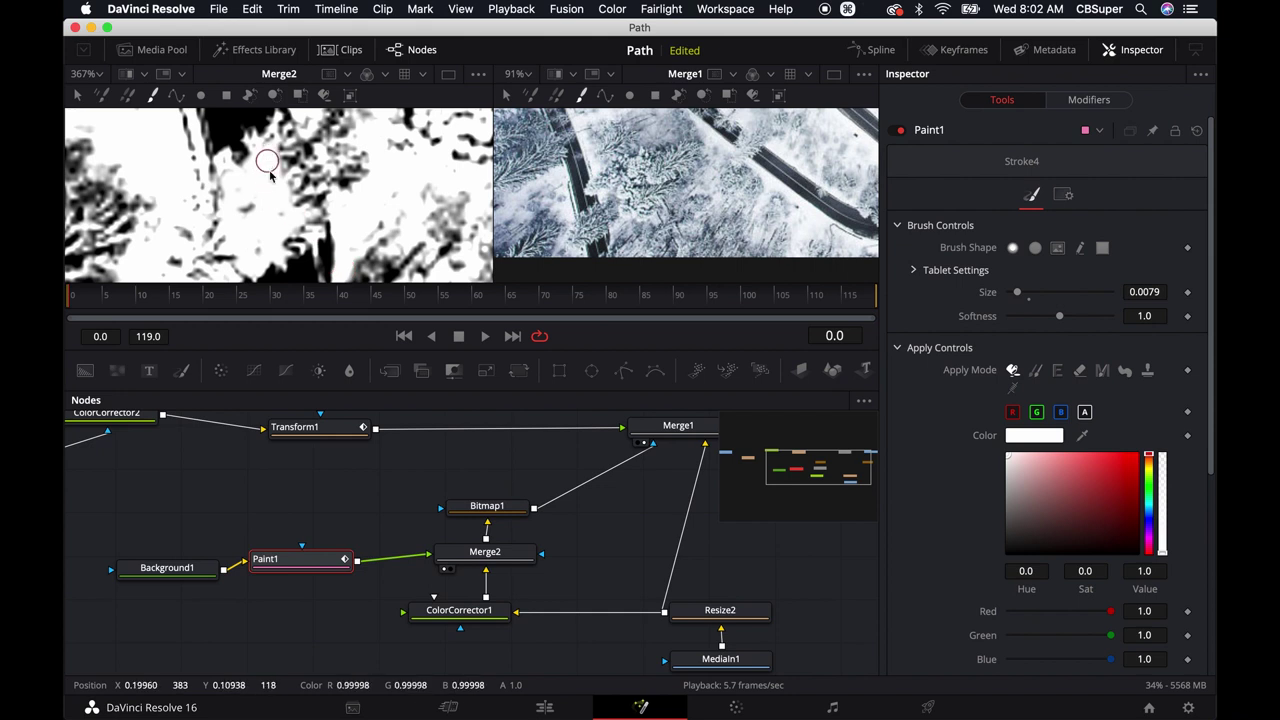
Set the brush color back to black and paint over the broken road areas upward along the leftmost road.
{"action": "left_click_drag", "start_coordinate": [1020, 478], "coordinate": [986, 566]}
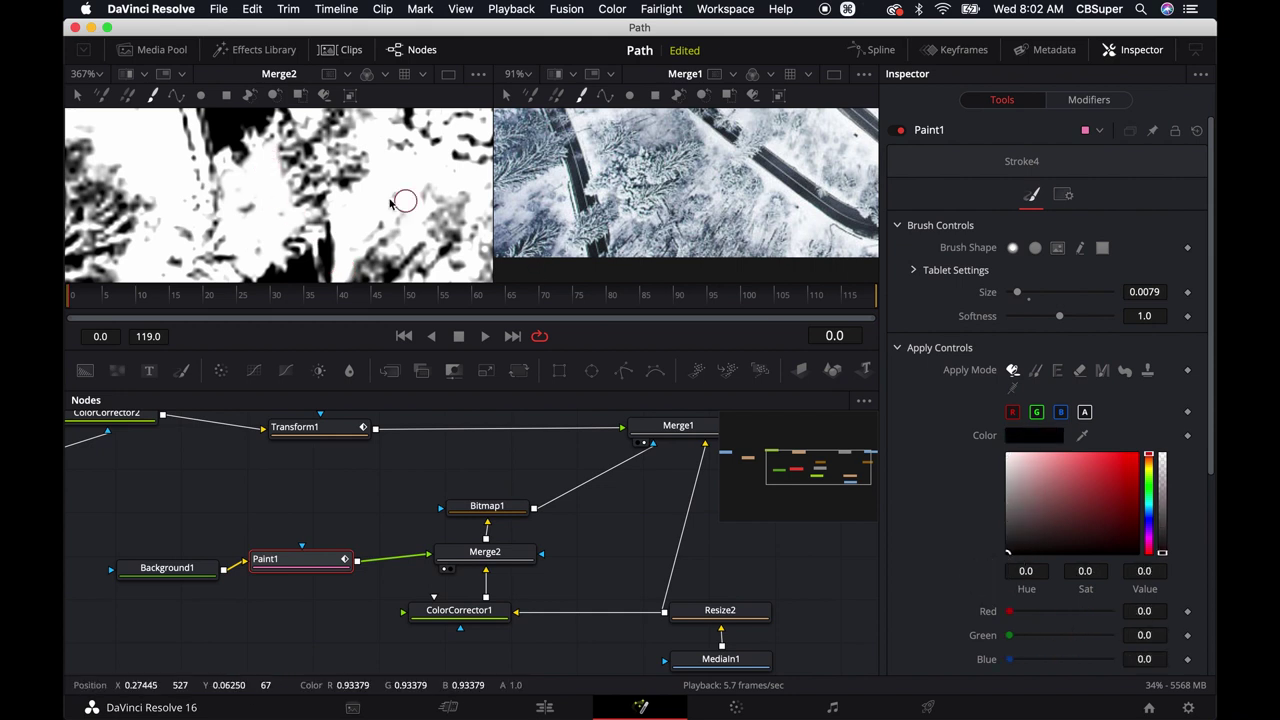
{"action": "left_click_drag", "start_coordinate": [287, 116], "coordinate": [382, 238]}
{"action": "mouse_move", "coordinate": [331, 126]}
{"action": "left_mouse_down"}
{"action": "mouse_move", "coordinate": [329, 214]}
{"action": "mouse_move", "coordinate": [308, 141]}
{"action": "left_mouse_up"}
{"action": "mouse_move", "coordinate": [315, 200]}
{"action": "left_mouse_down"}
{"action": "mouse_move", "coordinate": [310, 260]}
{"action": "mouse_move", "coordinate": [320, 163]}
{"action": "mouse_move", "coordinate": [298, 256]}
{"action": "left_mouse_up"}
{"action": "mouse_move", "coordinate": [278, 160]}
{"action": "left_mouse_down"}
{"action": "mouse_move", "coordinate": [268, 136]}
{"action": "mouse_move", "coordinate": [280, 214]}
{"action": "mouse_move", "coordinate": [268, 182]}
{"action": "left_mouse_up"}
{"action": "mouse_move", "coordinate": [256, 114]}
{"action": "left_mouse_down"}
{"action": "mouse_move", "coordinate": [280, 188]}
{"action": "mouse_move", "coordinate": [391, 298]}
{"action": "left_mouse_up"}
{"action": "scroll", "coordinate": [313, 215], "scroll_direction": "up", "scroll_amount": 5}
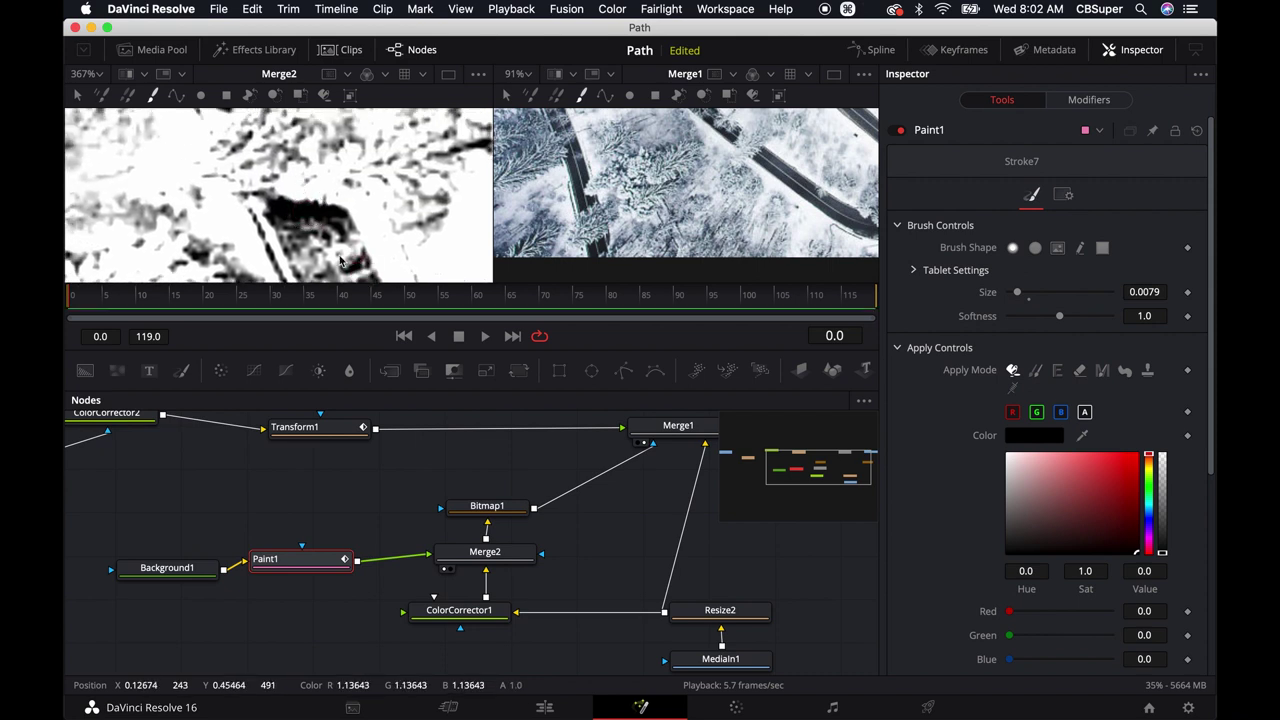
Fill the remaining white gaps with black along the upper part of the leftmost road up to its hairpin bend.
{"action": "mouse_move", "coordinate": [351, 280]}
{"action": "left_mouse_down"}
{"action": "mouse_move", "coordinate": [286, 152]}
{"action": "mouse_move", "coordinate": [368, 313]}
{"action": "left_mouse_up"}
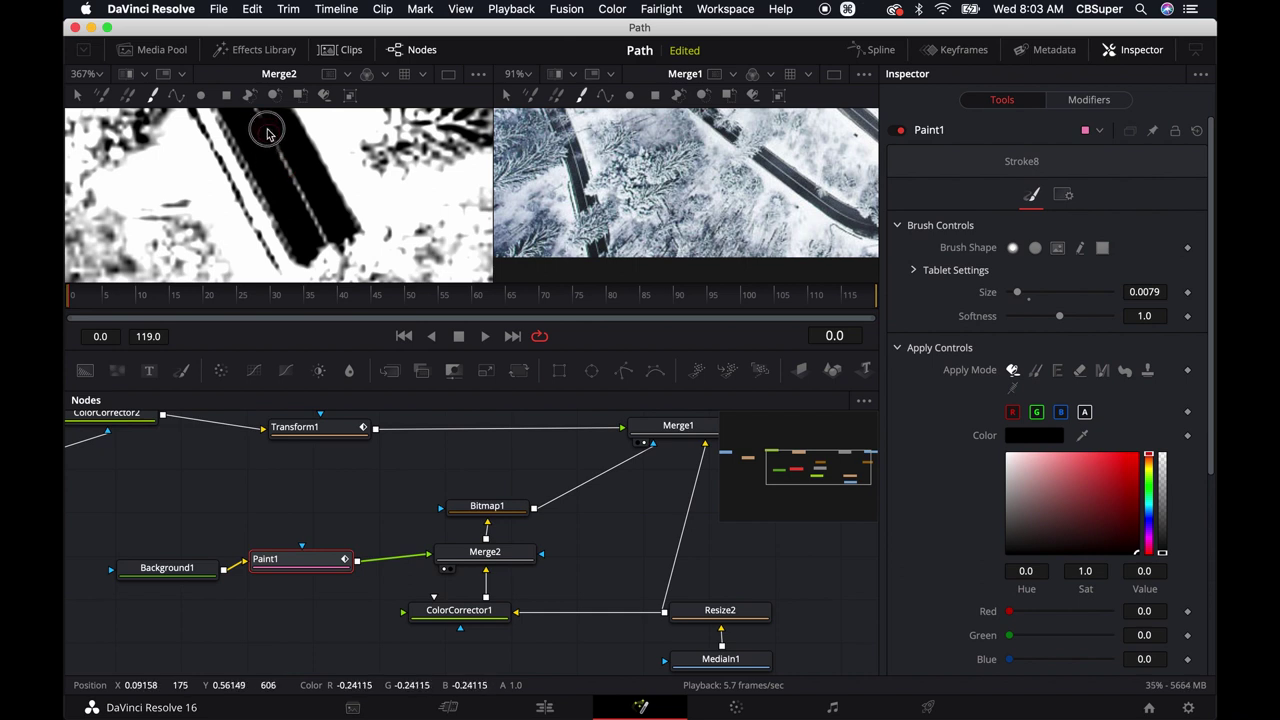
{"action": "left_click_drag", "start_coordinate": [295, 161], "coordinate": [420, 321]}
{"action": "left_click", "coordinate": [347, 215]}
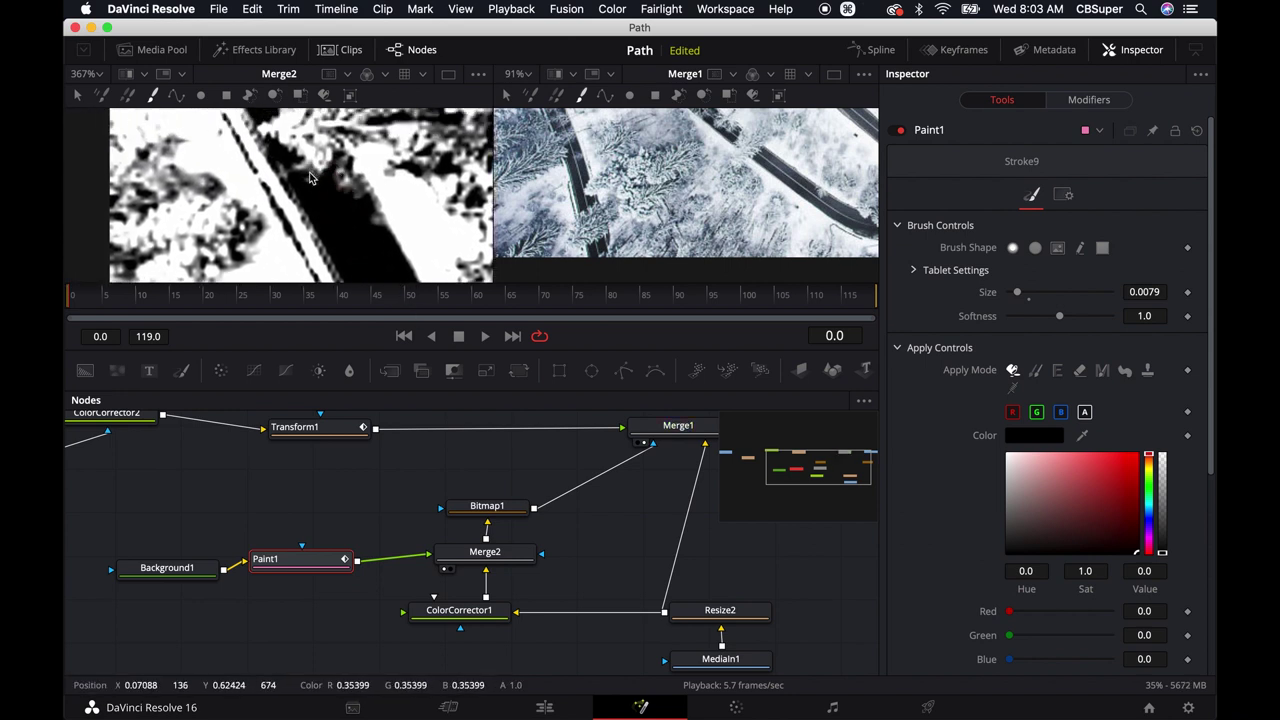
{"action": "left_click_drag", "start_coordinate": [348, 226], "coordinate": [394, 306]}
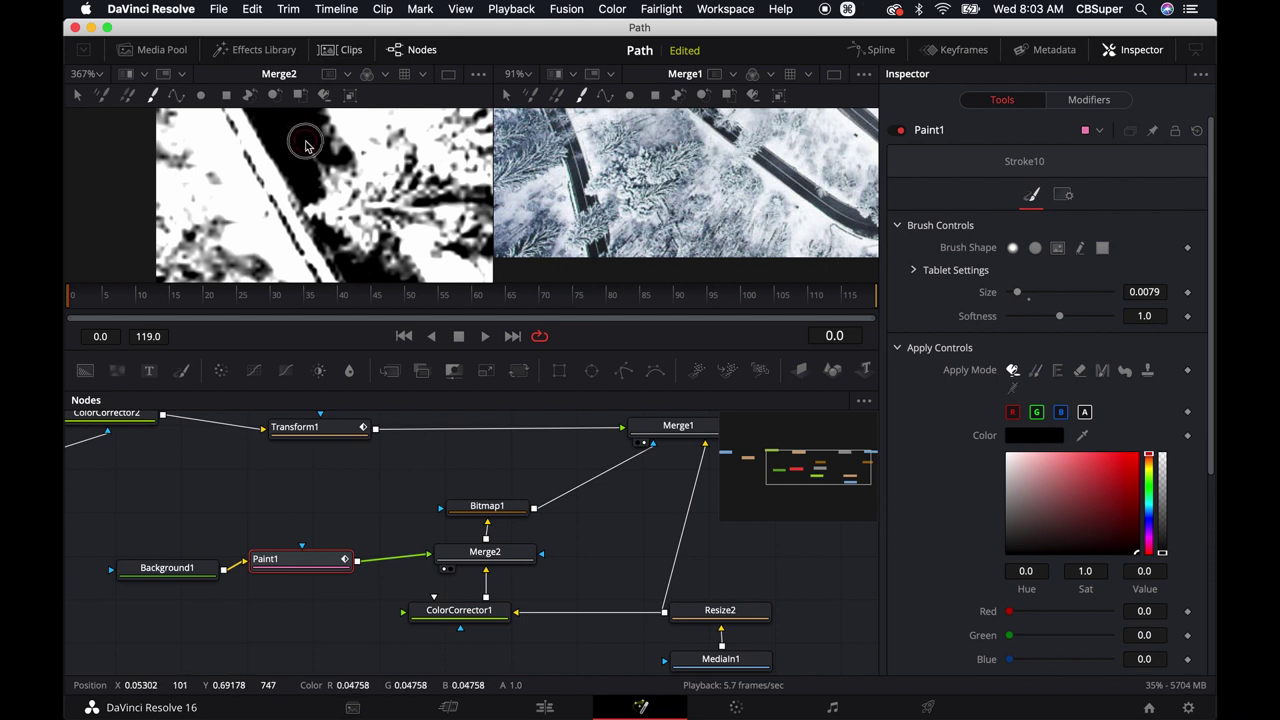
{"action": "left_click_drag", "start_coordinate": [306, 142], "coordinate": [314, 157]}
{"action": "left_click_drag", "start_coordinate": [330, 200], "coordinate": [394, 286]}
{"action": "left_click_drag", "start_coordinate": [339, 158], "coordinate": [339, 238]}
{"action": "scroll", "coordinate": [338, 238], "scroll_direction": "up", "scroll_amount": 5}
{"action": "mouse_move", "coordinate": [269, 173]}
{"action": "left_mouse_down"}
{"action": "mouse_move", "coordinate": [380, 168]}
{"action": "mouse_move", "coordinate": [362, 195]}
{"action": "left_mouse_up"}
Go to frame 6 and check the red car in Merge1 with Paint1 disconnected from Merge2, then reconnect it.
{"action": "scroll", "coordinate": [362, 195], "scroll_direction": "down", "scroll_amount": 10, "text": "super"}
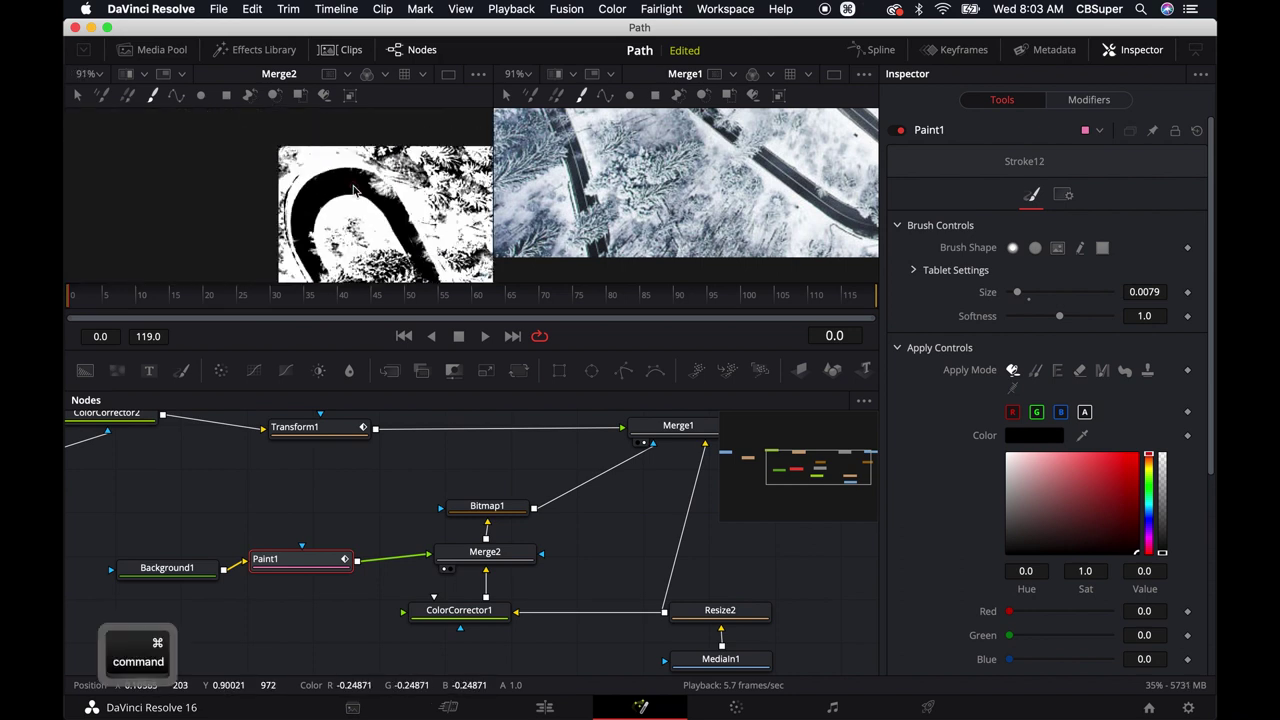
{"action": "scroll", "coordinate": [255, 136], "scroll_direction": "right", "scroll_amount": 1}
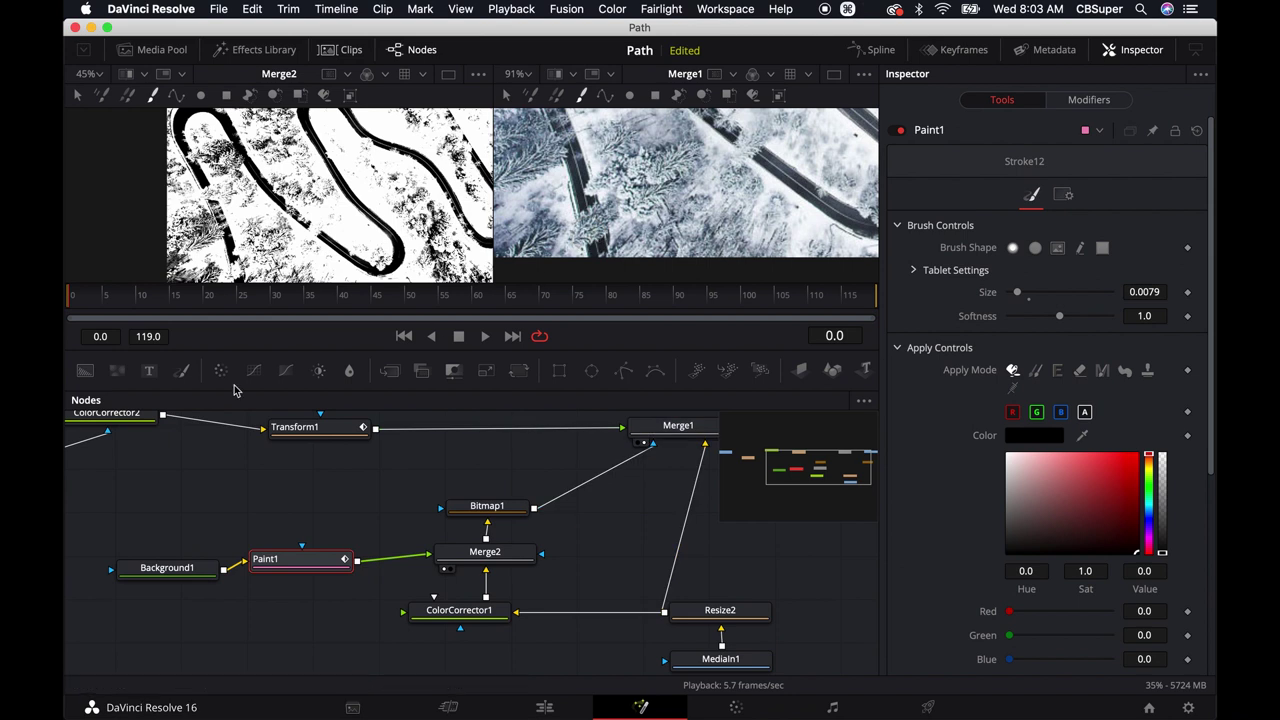
{"action": "left_click_drag", "start_coordinate": [79, 298], "coordinate": [111, 309]}
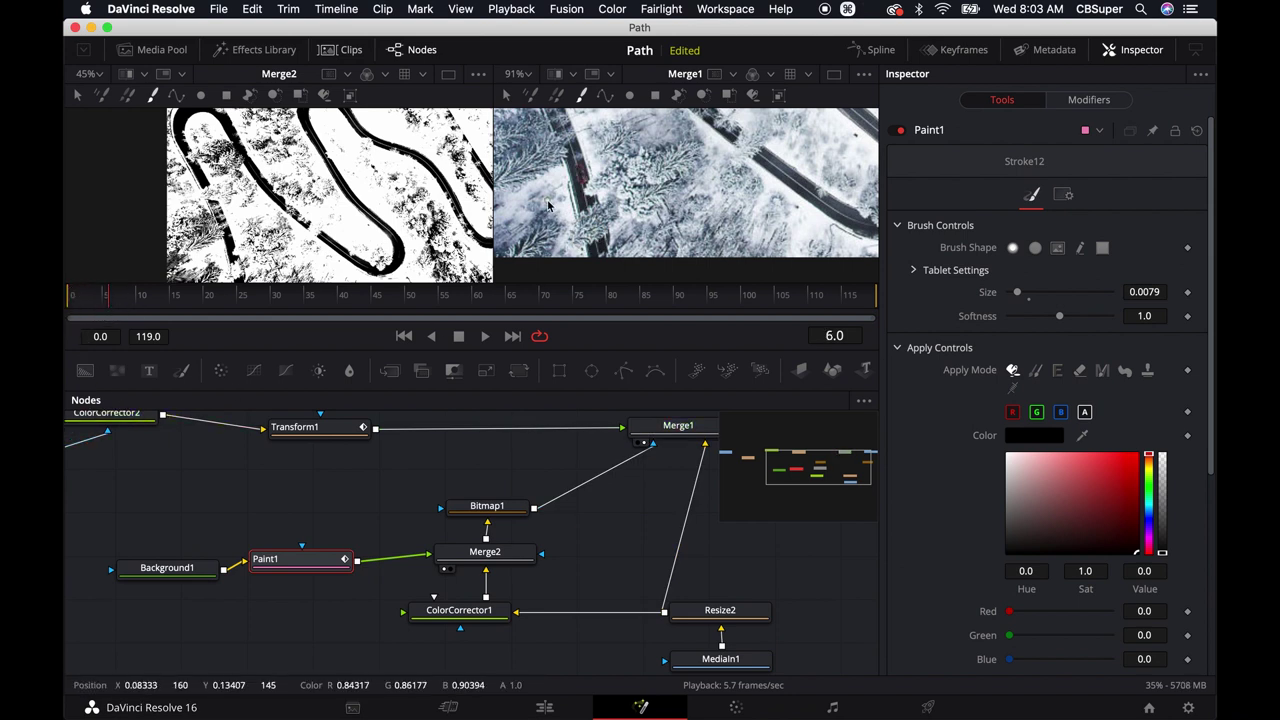
{"action": "scroll", "coordinate": [585, 190], "scroll_direction": "up", "scroll_amount": 6, "text": "super"}
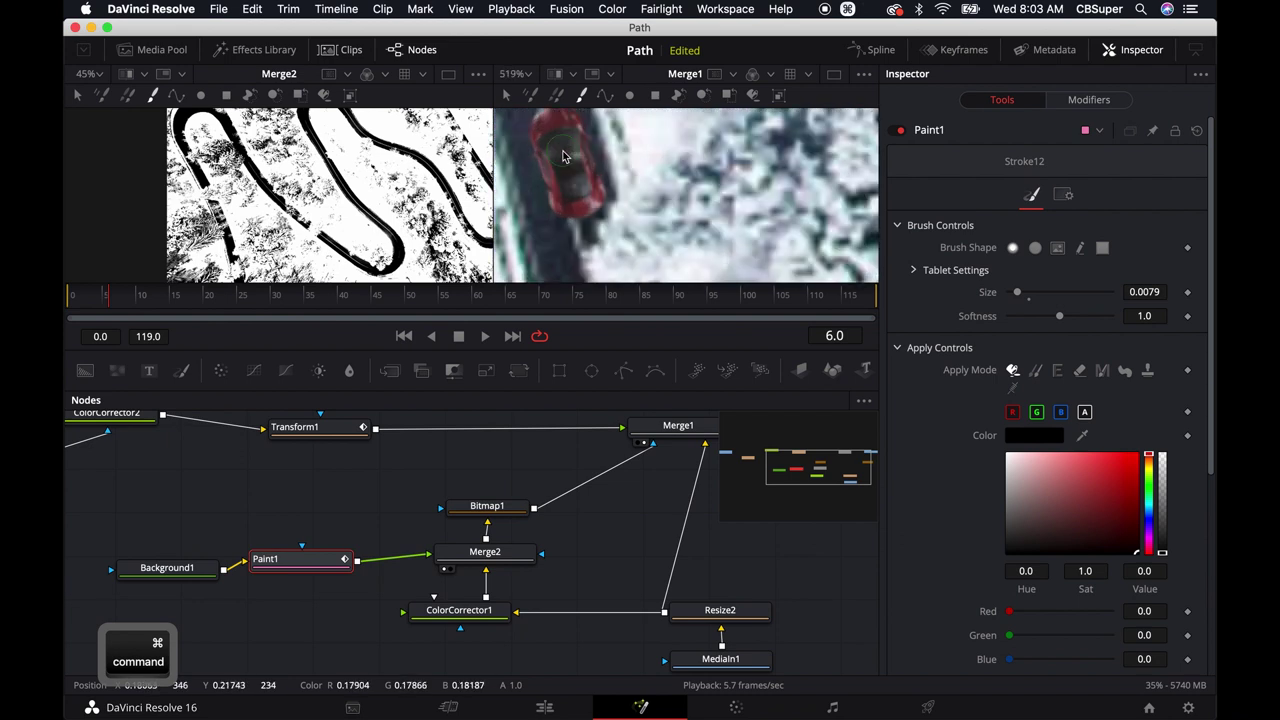
{"action": "scroll", "coordinate": [605, 200], "scroll_direction": "down", "scroll_amount": 2, "text": "super"}
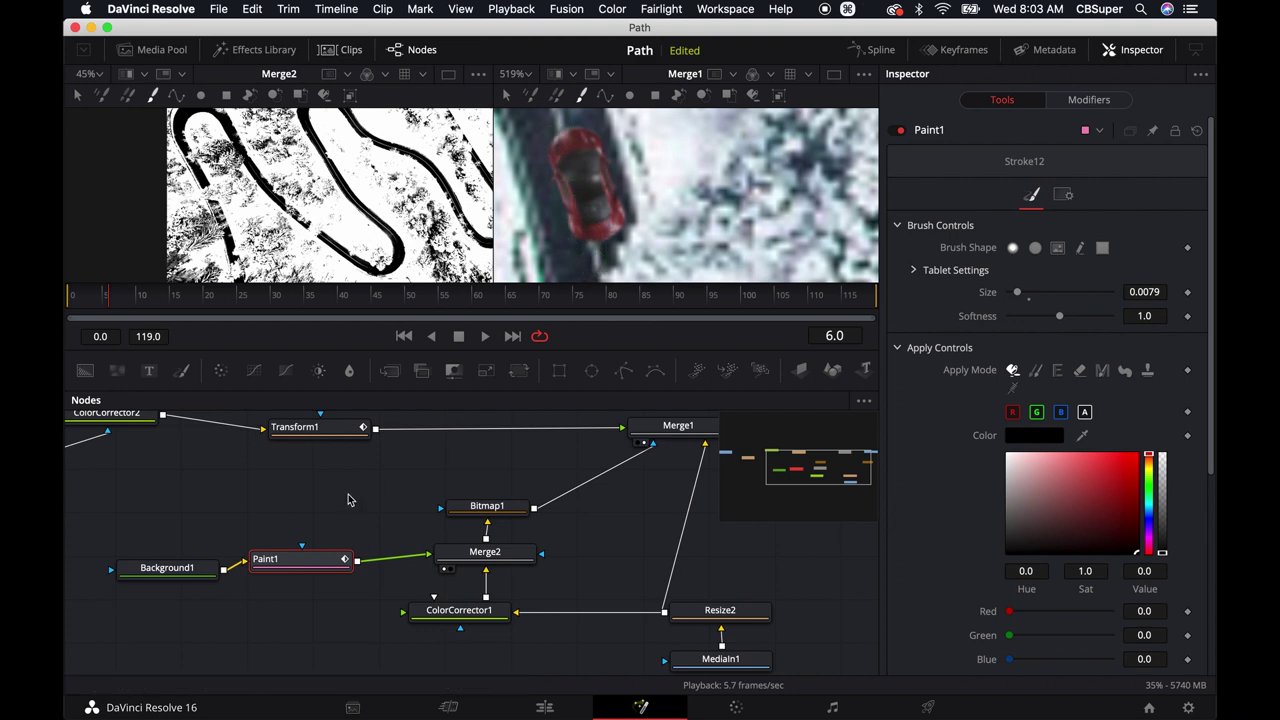
{"action": "left_click_drag", "start_coordinate": [428, 554], "coordinate": [362, 512]}
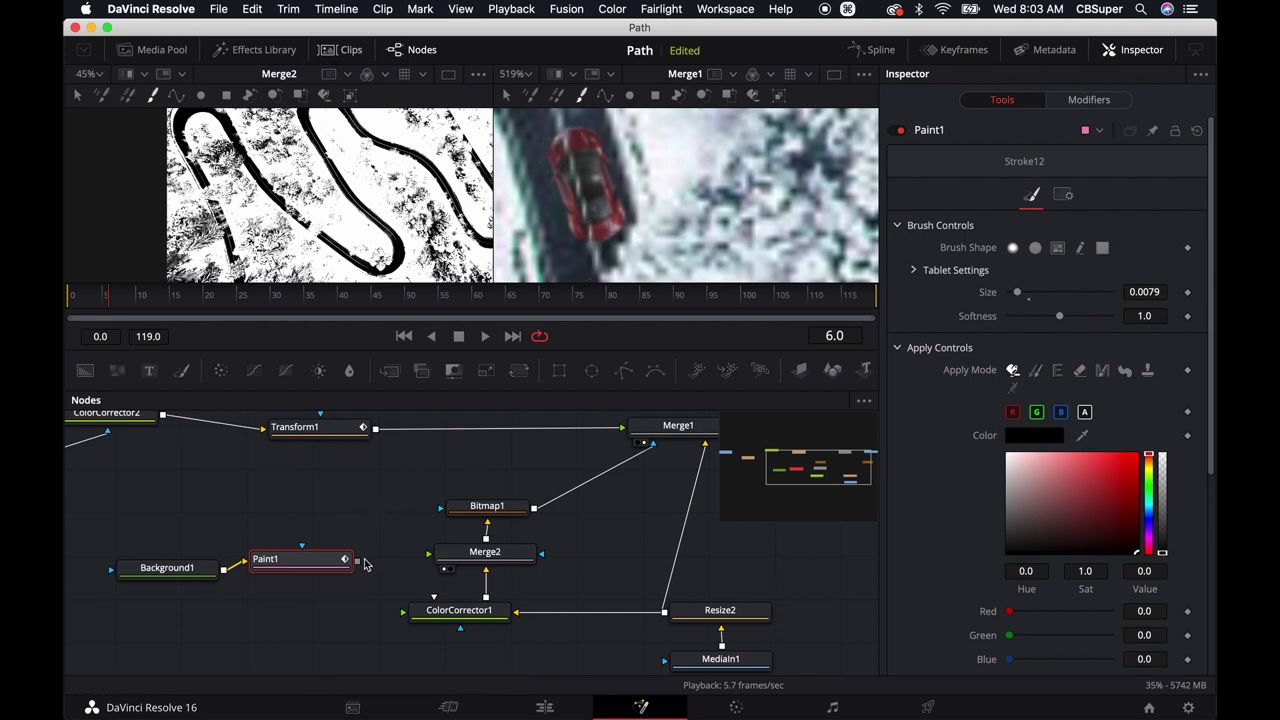
{"action": "mouse_move", "coordinate": [358, 561]}
{"action": "left_mouse_down"}
{"action": "mouse_move", "coordinate": [457, 537]}
{"action": "mouse_move", "coordinate": [460, 550]}
{"action": "left_mouse_up"}
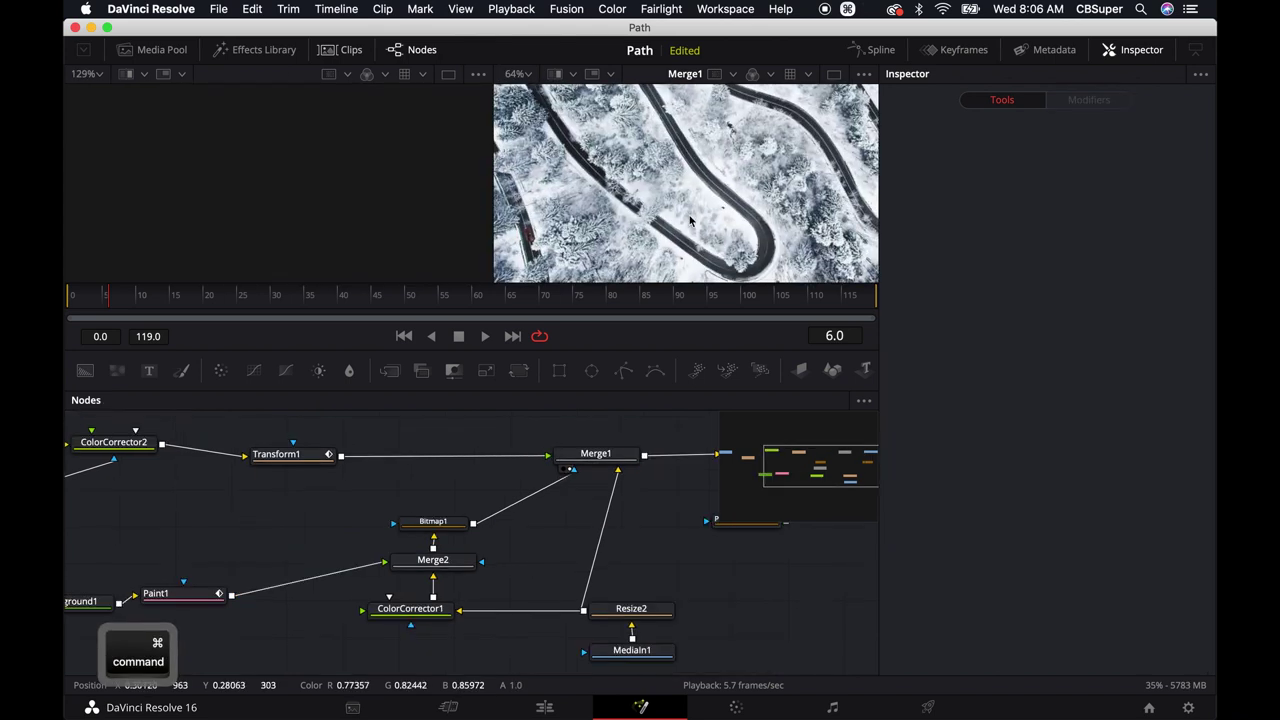
Select Background1 and Paint1 together and move them so that Paint1 is level with Merge2.
{"action": "scroll", "coordinate": [685, 228], "scroll_direction": "down", "scroll_amount": 5}
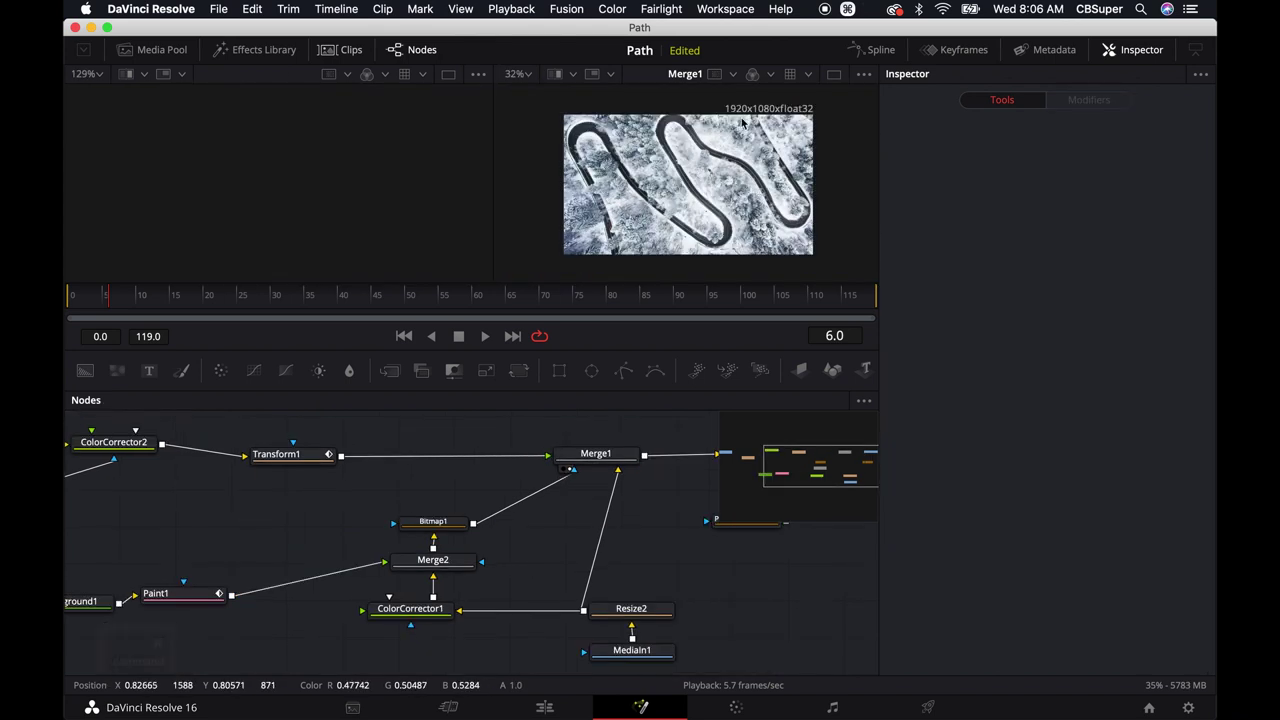
{"action": "scroll", "coordinate": [620, 236], "scroll_direction": "up", "scroll_amount": 10}
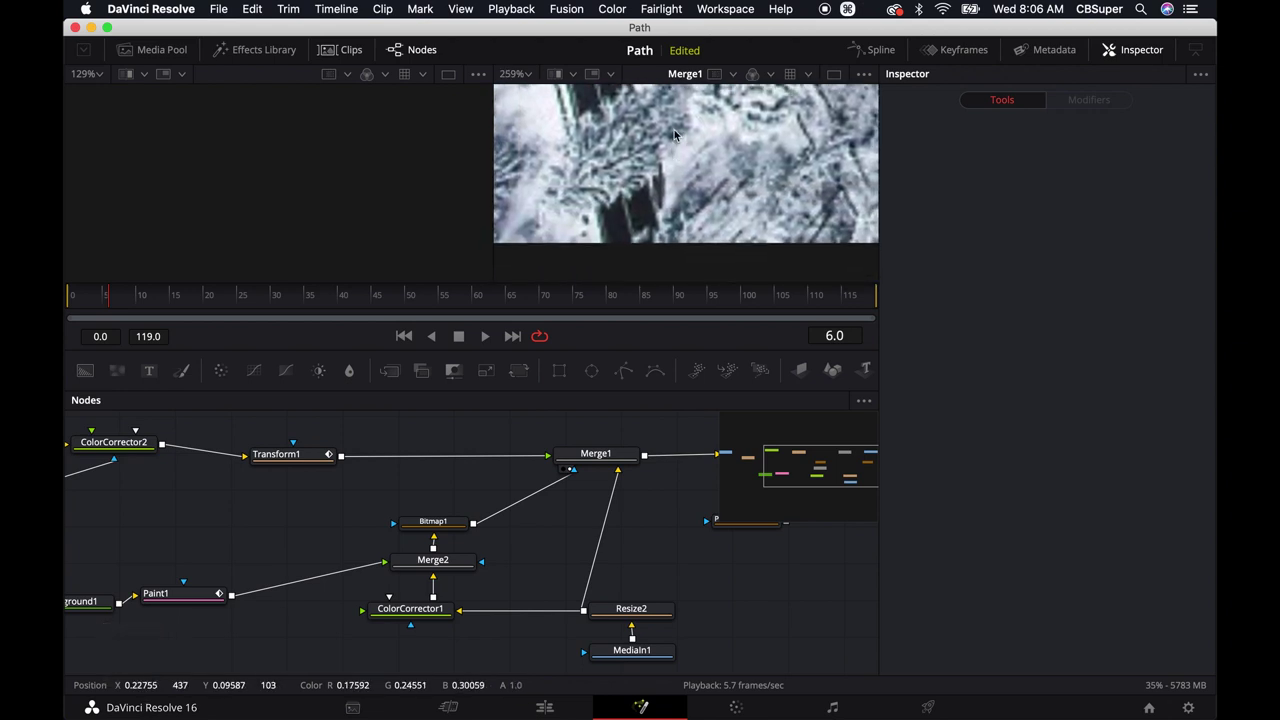
{"action": "scroll", "coordinate": [610, 215], "scroll_direction": "down", "scroll_amount": 5}
{"action": "scroll", "coordinate": [638, 205], "scroll_direction": "down", "scroll_amount": 3}
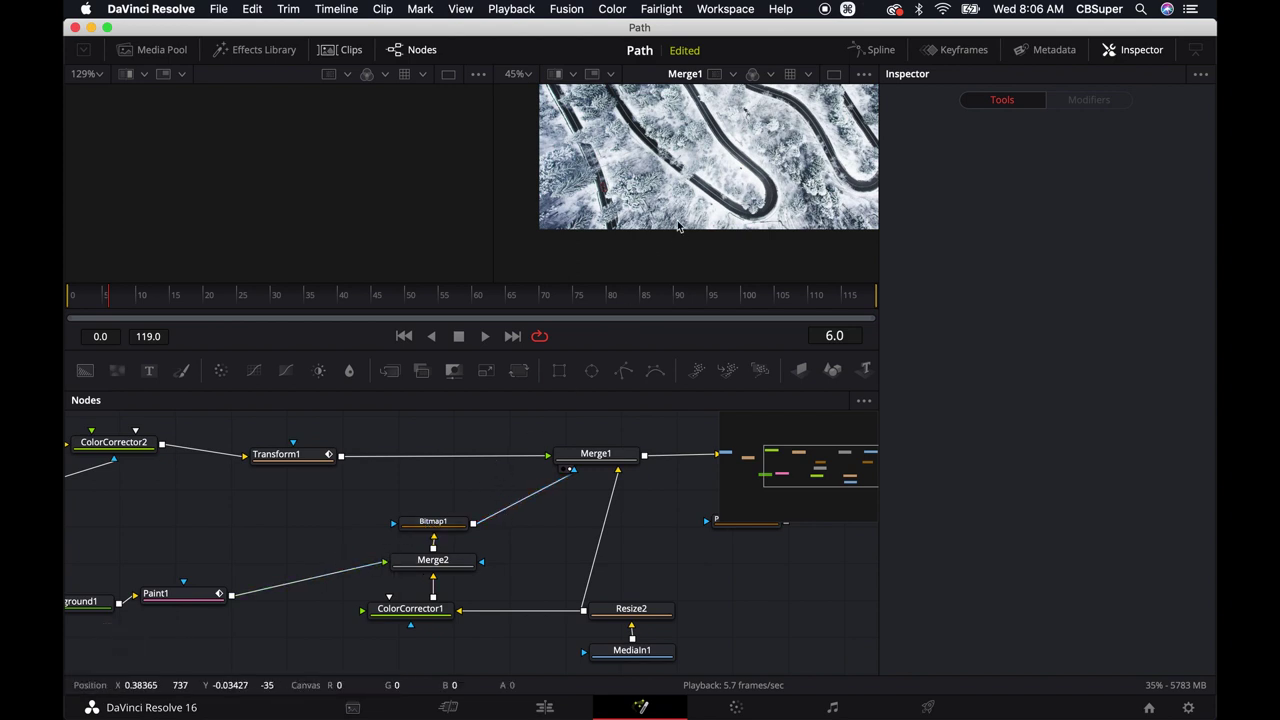
{"action": "left_click_drag", "start_coordinate": [681, 214], "coordinate": [643, 257]}
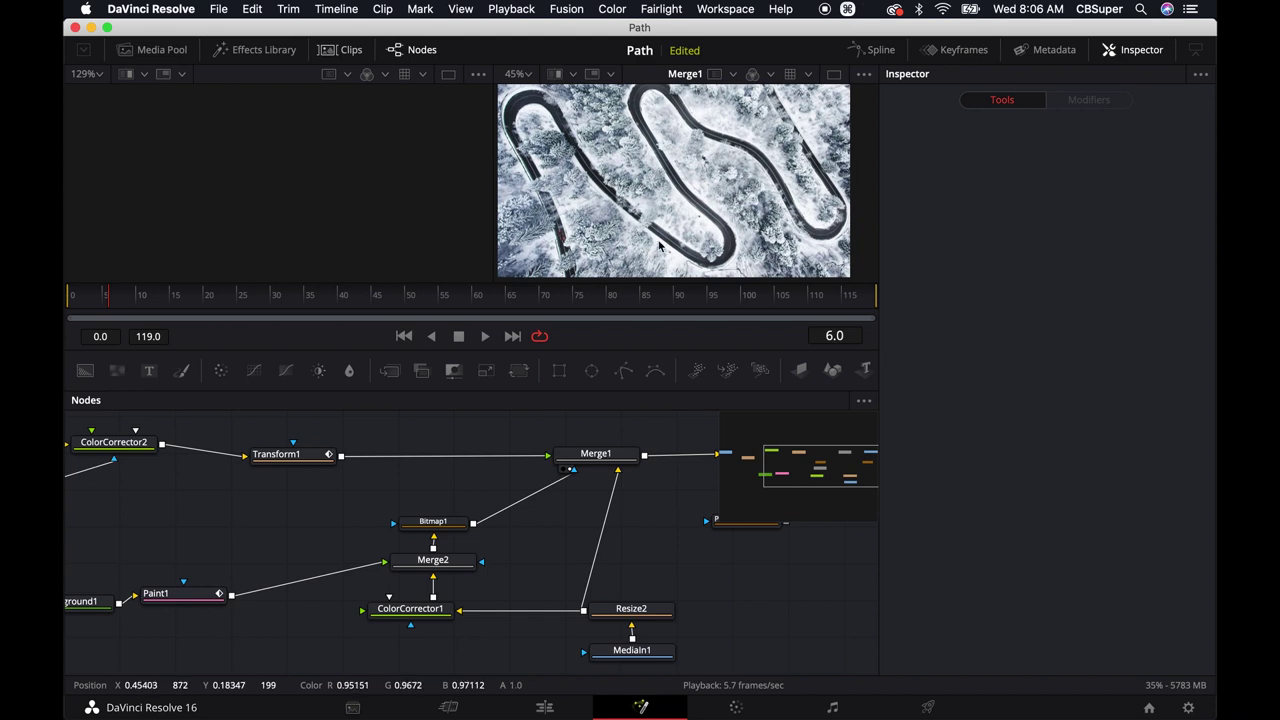
{"action": "left_click_drag", "start_coordinate": [93, 571], "coordinate": [222, 645]}
{"action": "left_click_drag", "start_coordinate": [184, 600], "coordinate": [205, 573]}
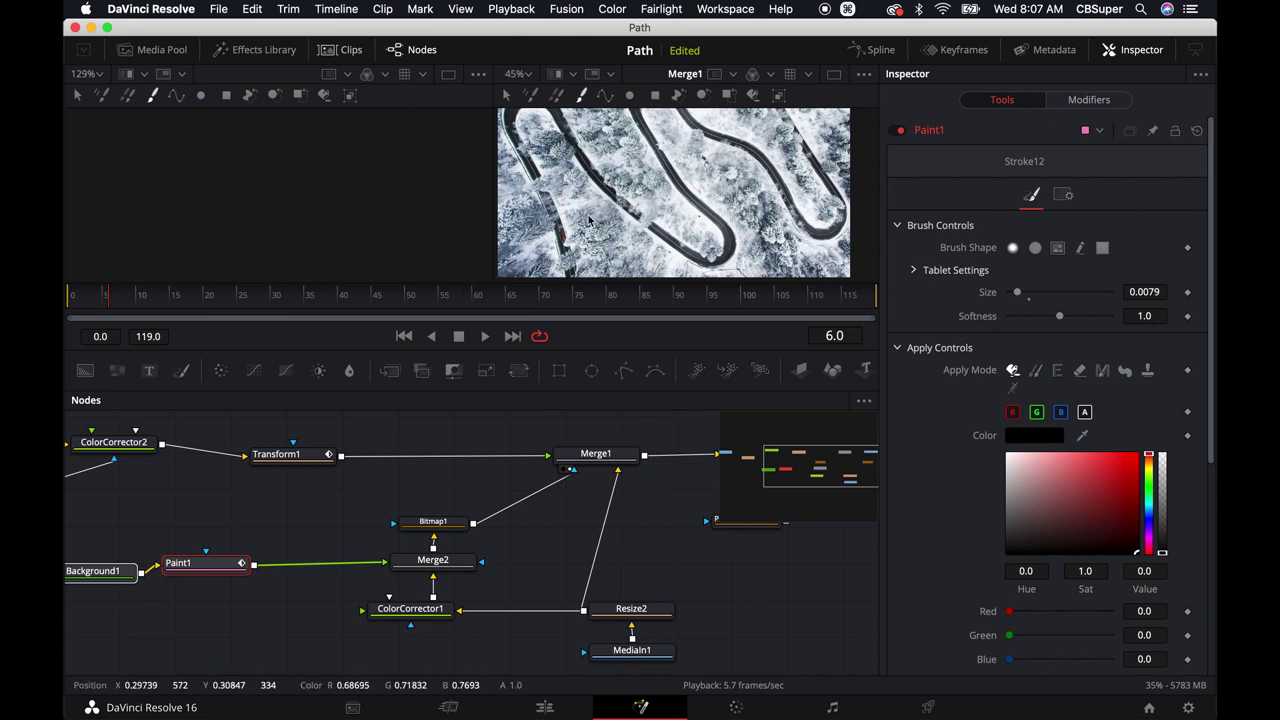
Show the full ColorCorrector1 mask in the first viewer and move Background1 and Paint1 closer to Merge2.
{"action": "left_click", "coordinate": [410, 607]}
{"action": "key", "text": "1"}
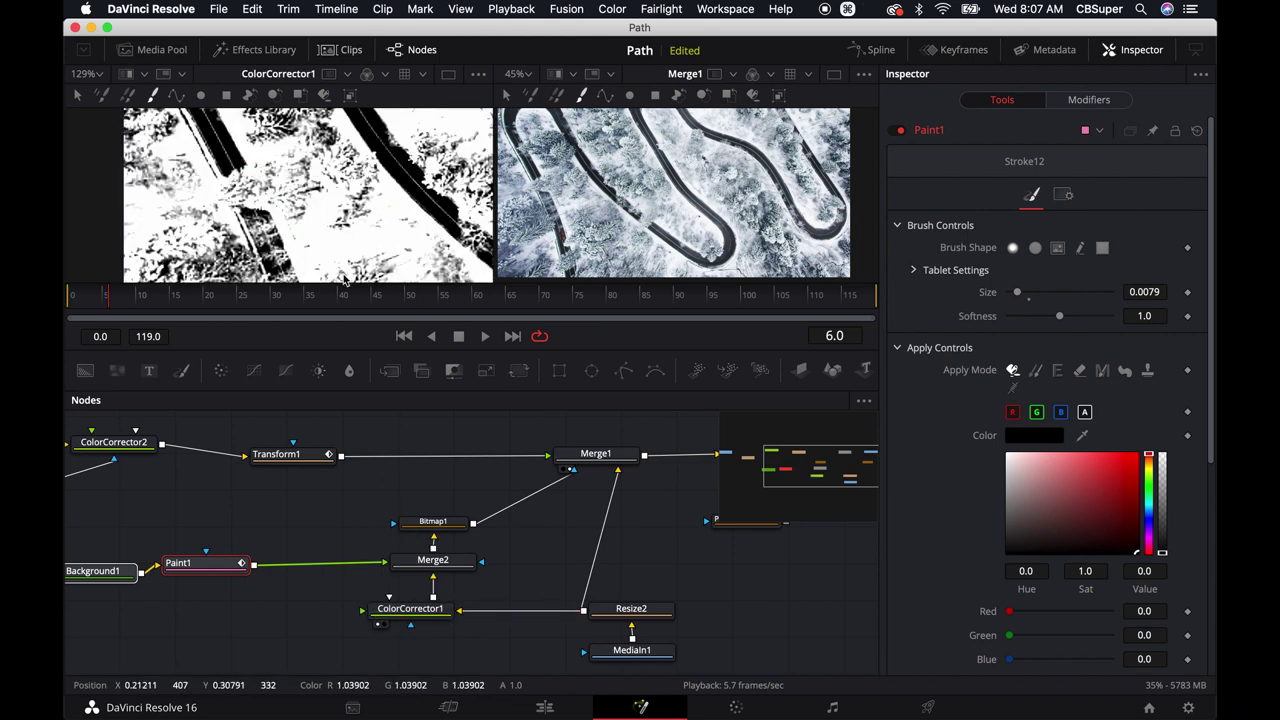
{"action": "left_click_drag", "start_coordinate": [328, 150], "coordinate": [336, 210]}
{"action": "scroll", "coordinate": [341, 180], "scroll_direction": "down", "scroll_amount": 8}
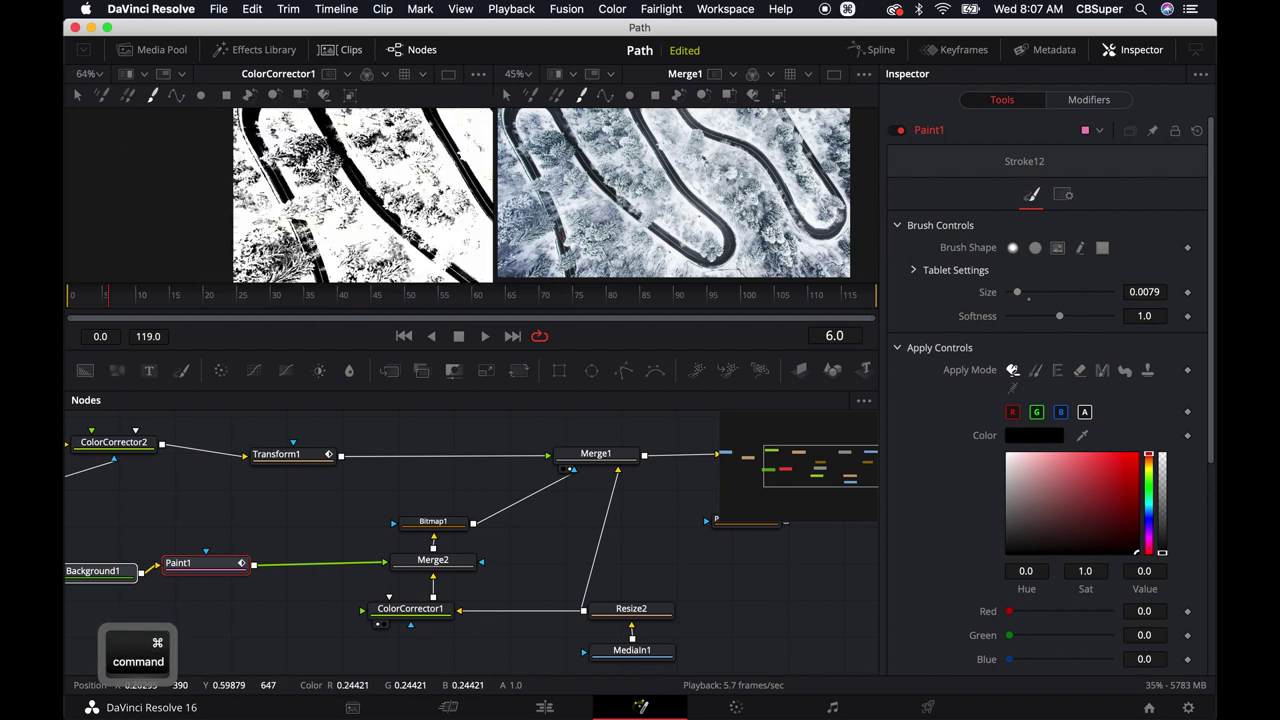
{"action": "scroll", "coordinate": [309, 197], "scroll_direction": "left", "scroll_amount": 1}
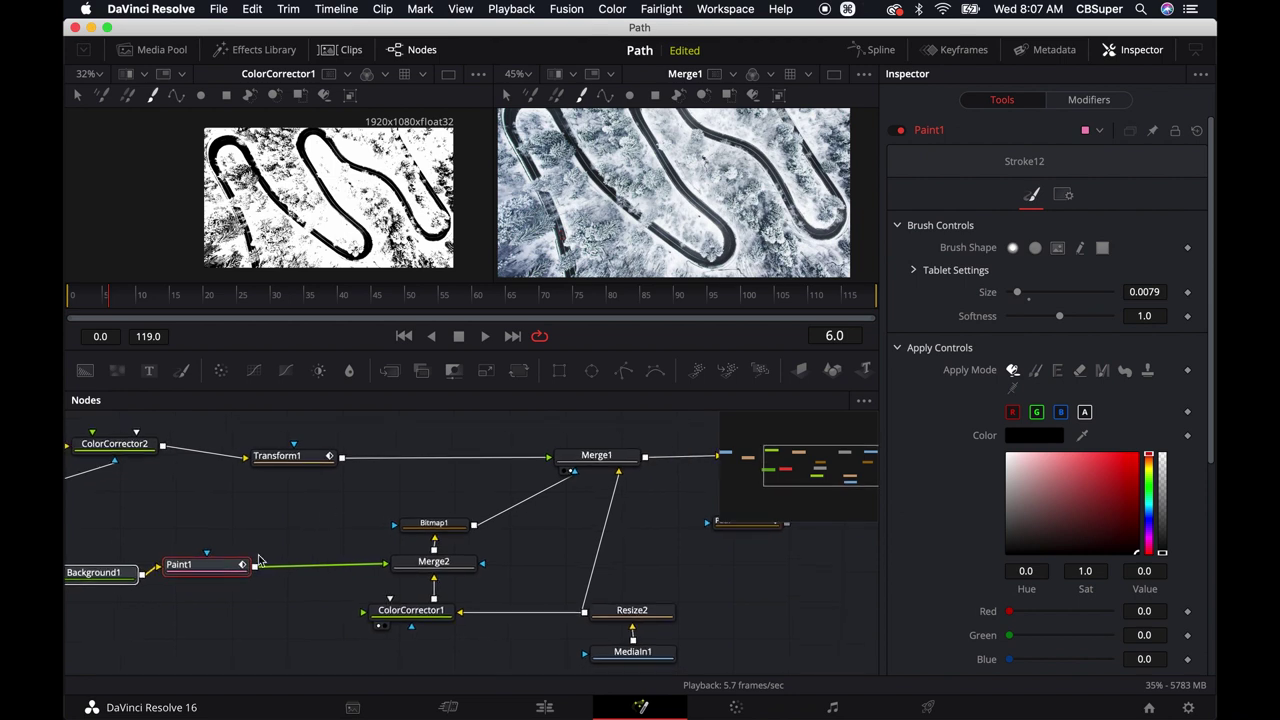
{"action": "left_click_drag", "start_coordinate": [224, 569], "coordinate": [251, 569]}
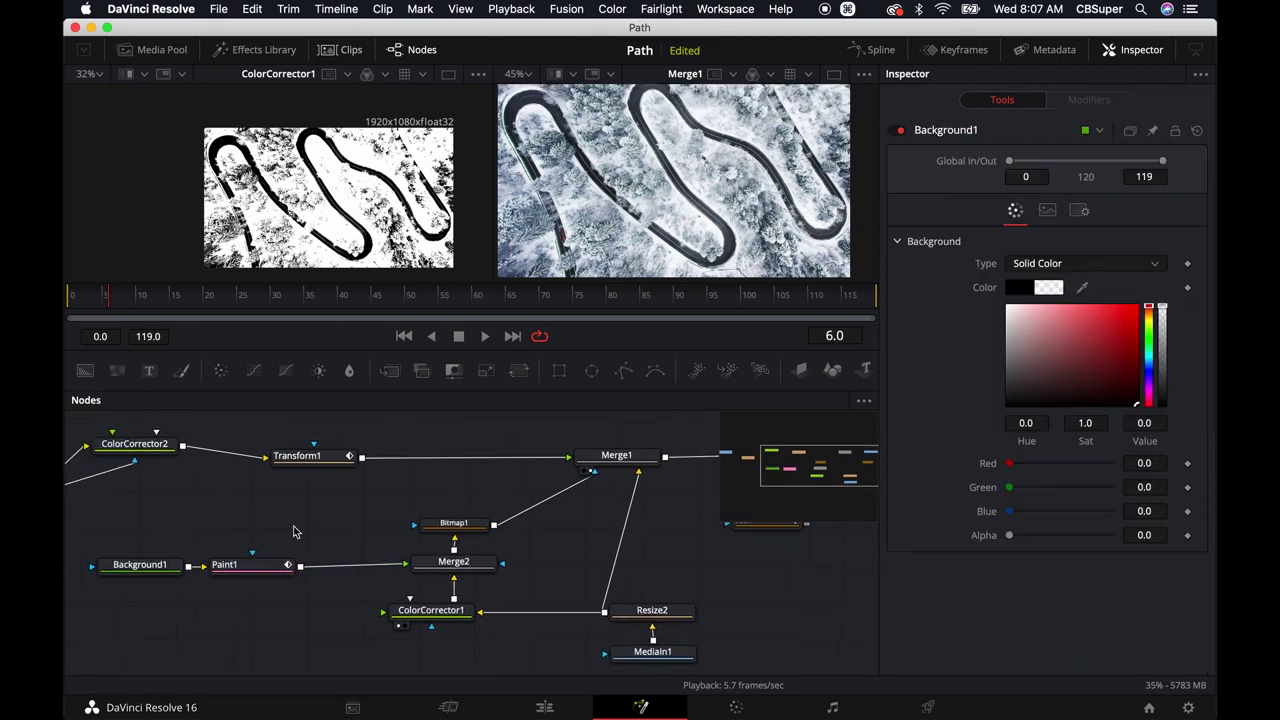